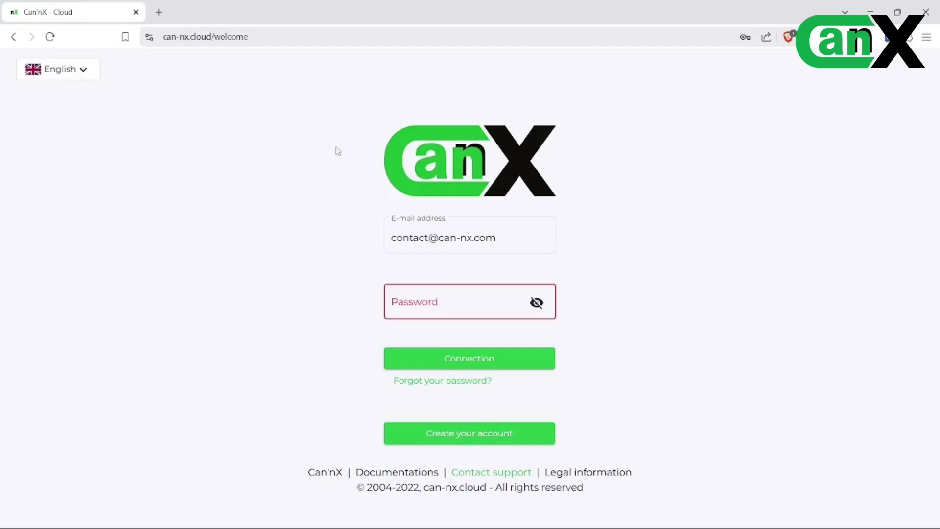
Fill in the account password from the saved login for the entered e-mail and sign in.
click(427, 310)
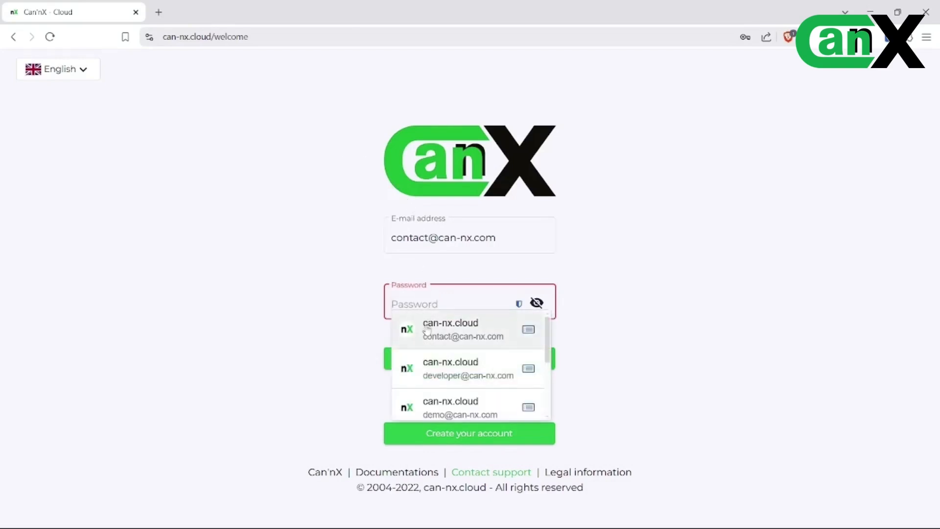
click(426, 324)
click(434, 363)
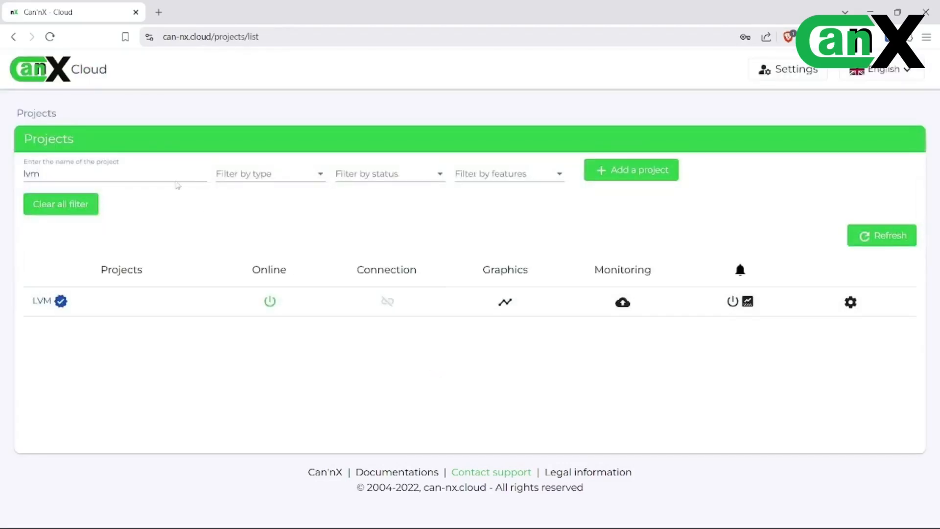
Open the LVM project from the projects list.
drag(91, 142, 24, 143)
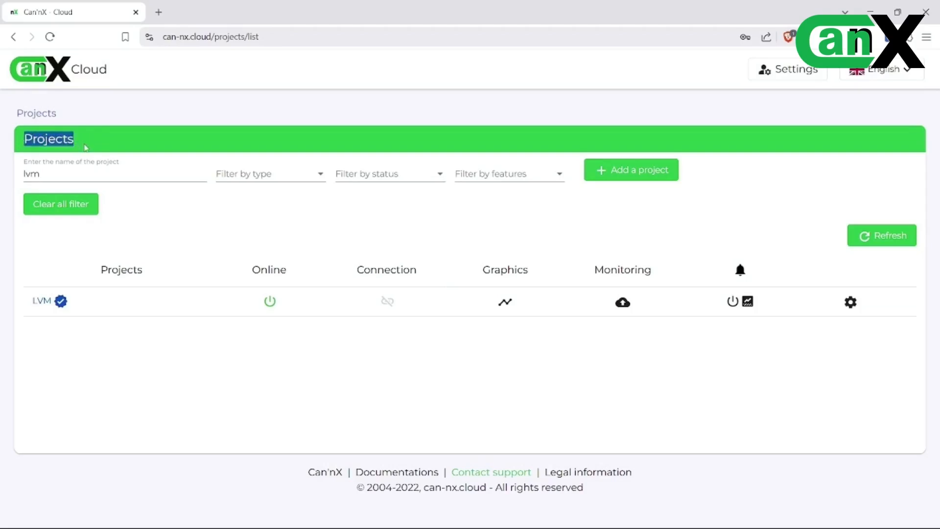
click(140, 219)
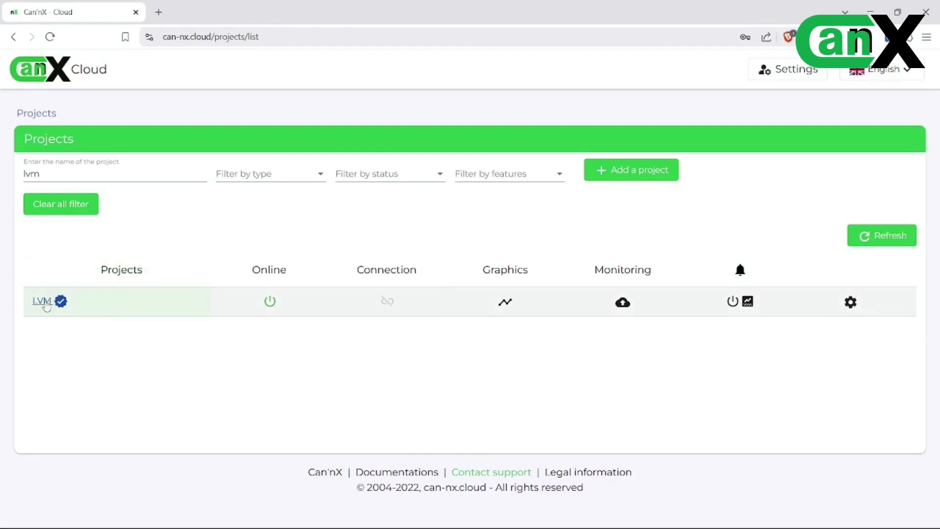
click(43, 301)
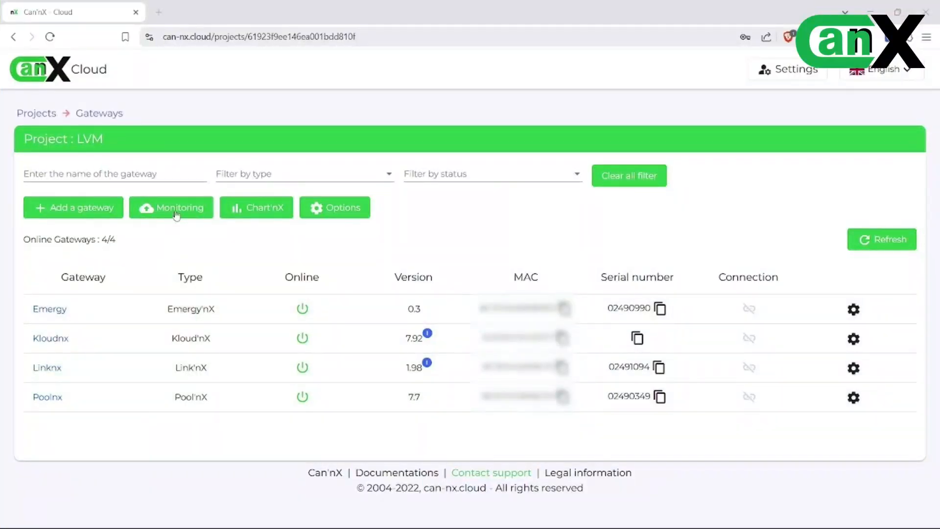
In the project's monitoring settings, edit the ETS group addresses and choose Kloudnx as the gateway that saves the data.
click(177, 215)
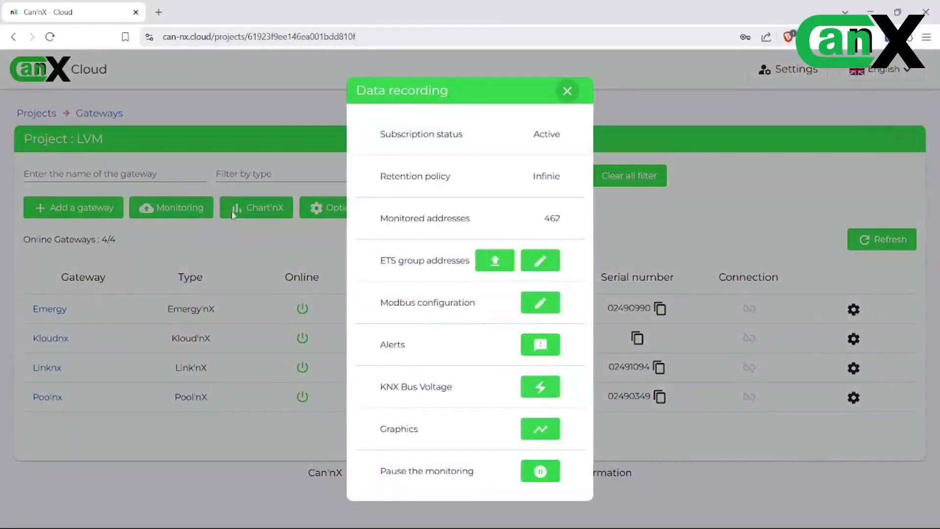
drag(455, 92, 350, 98)
drag(379, 219, 569, 225)
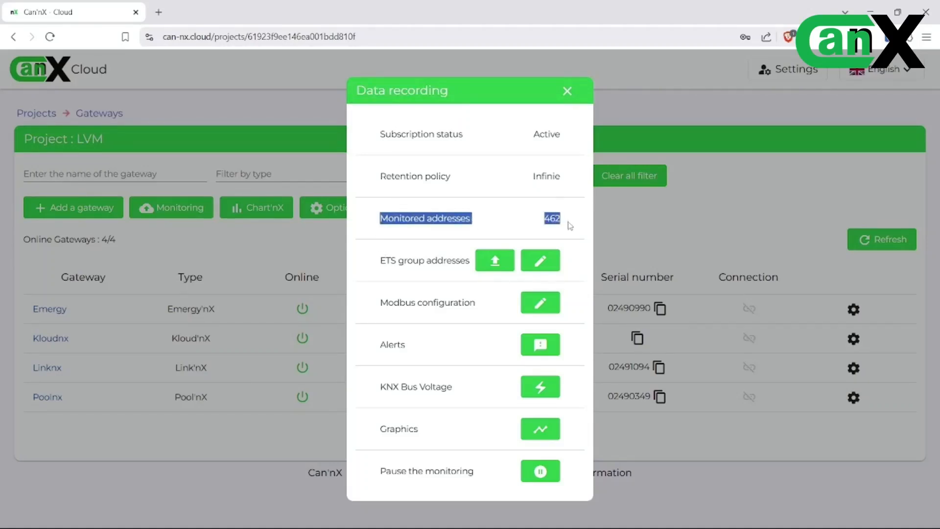
click(570, 225)
drag(378, 262, 468, 261)
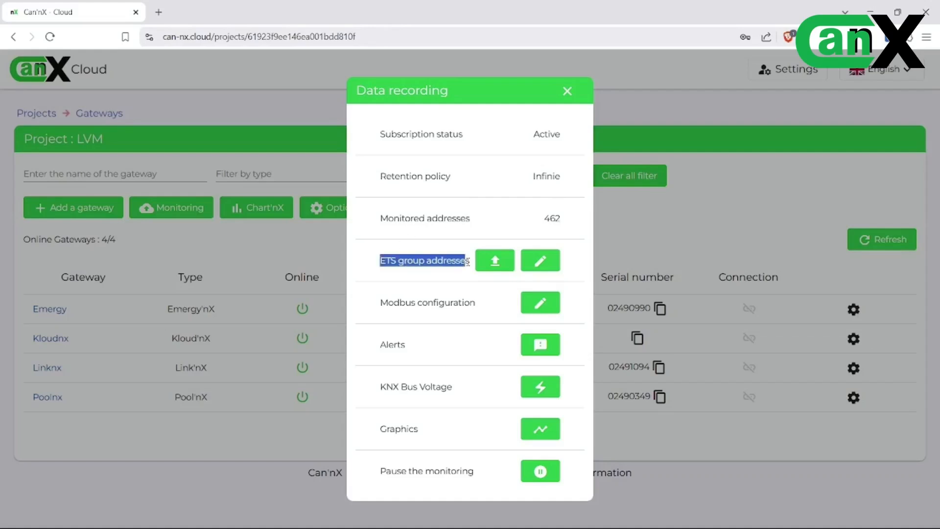
click(463, 272)
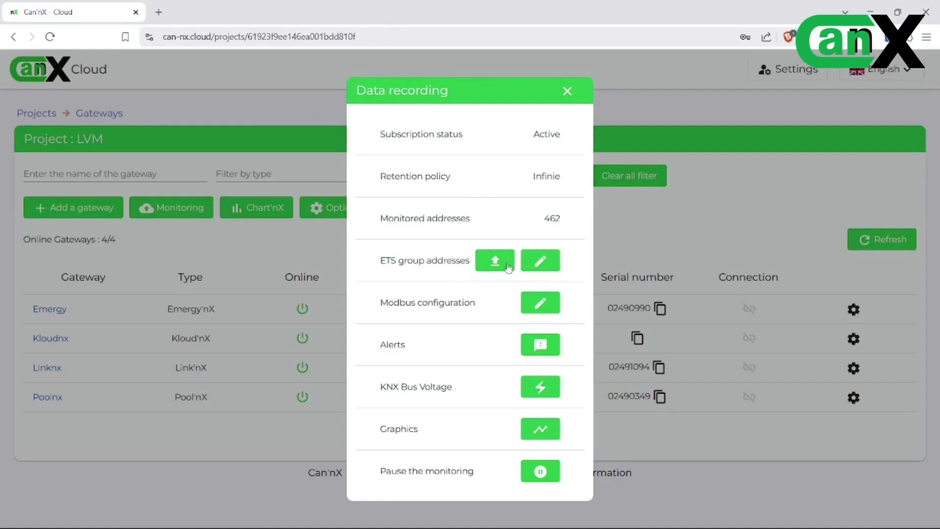
click(540, 265)
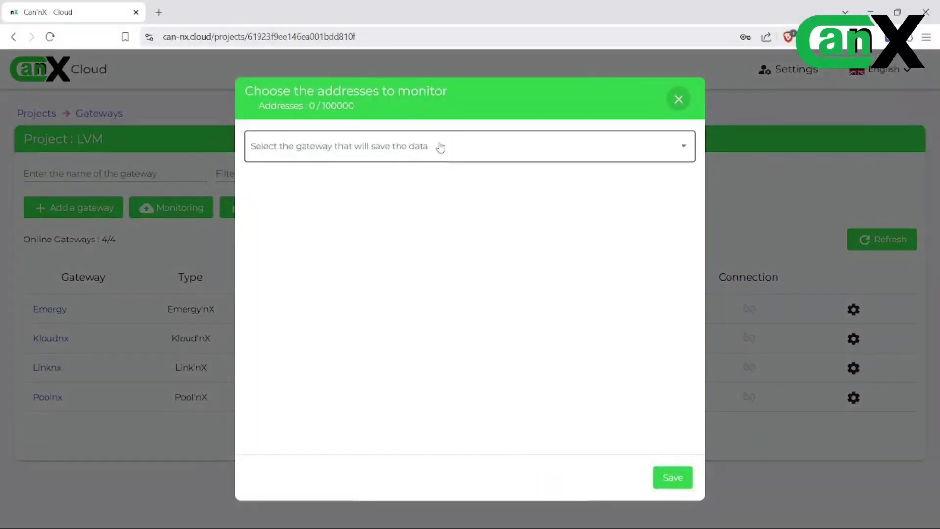
click(440, 147)
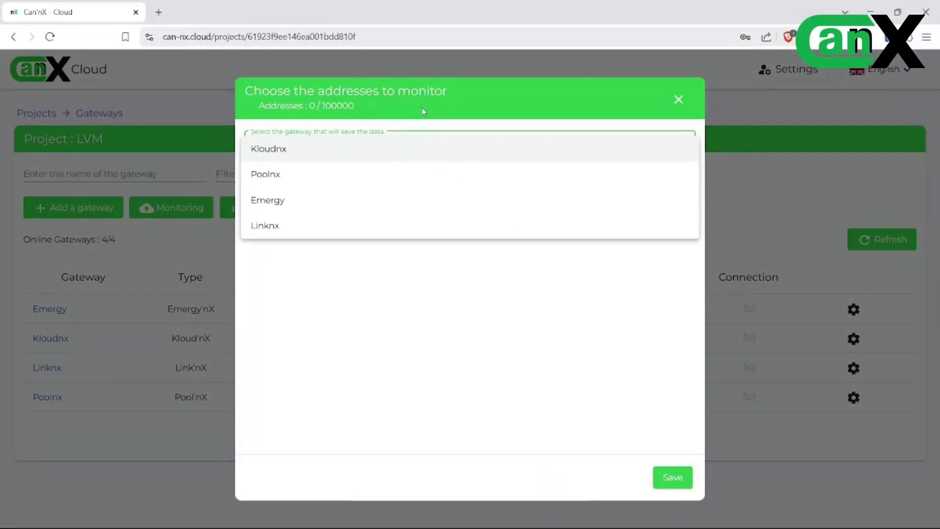
click(277, 154)
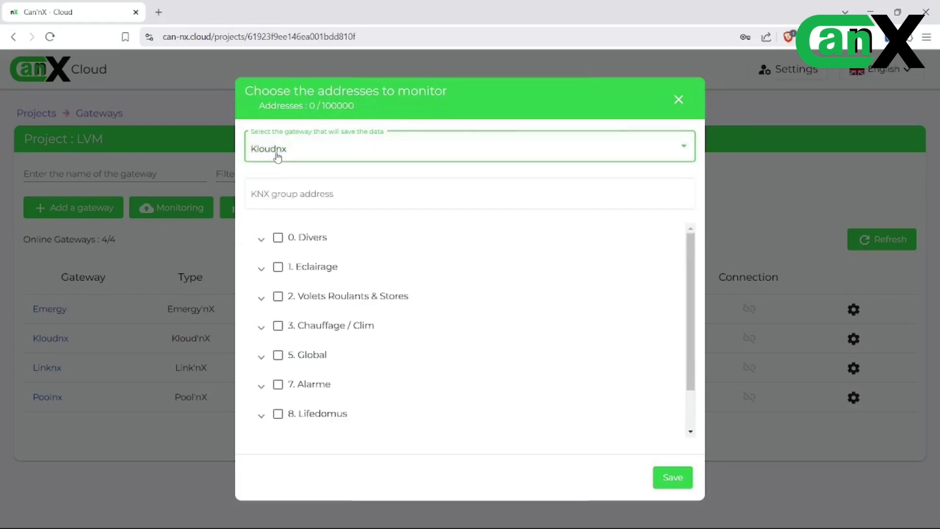
Review the monitored addresses in Comptage ELECTRIQUE under 5. Global and save the address selection.
scroll(263, 304, down, 2)
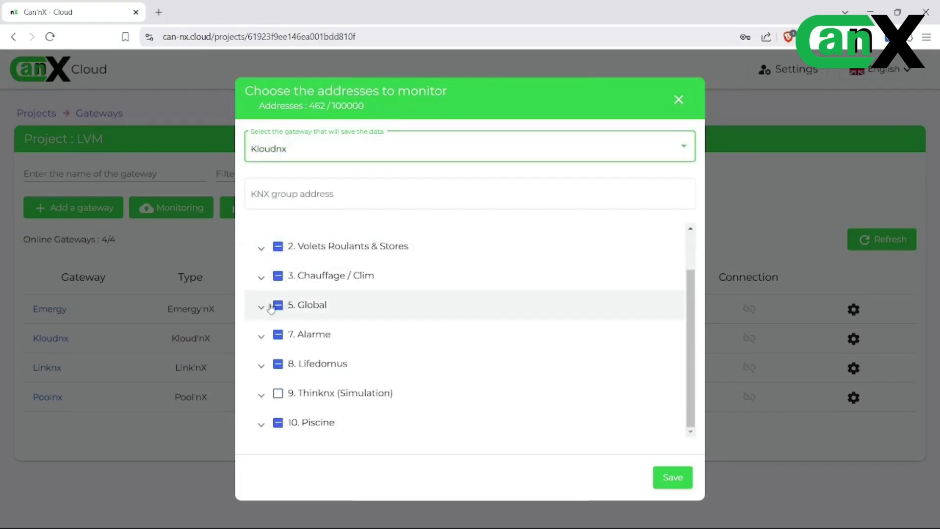
click(264, 309)
scroll(325, 335, down, 5)
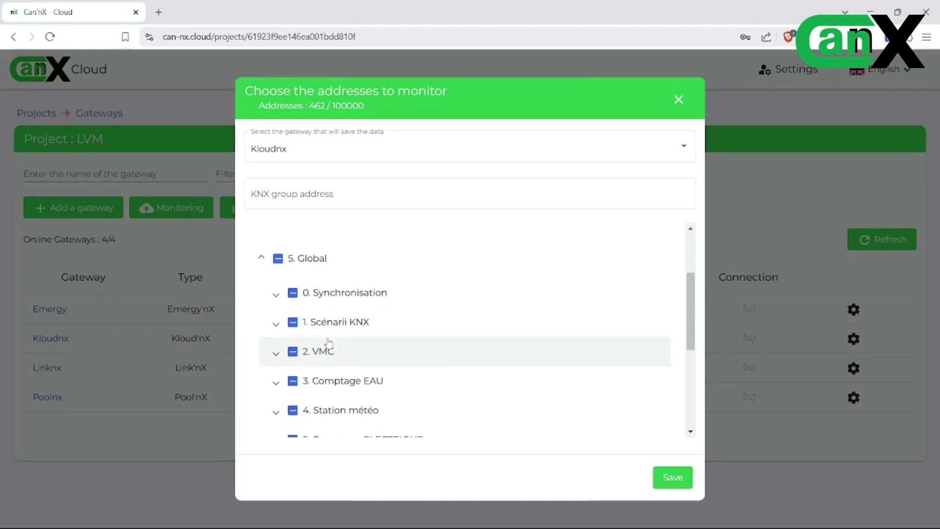
scroll(328, 345, down, 5)
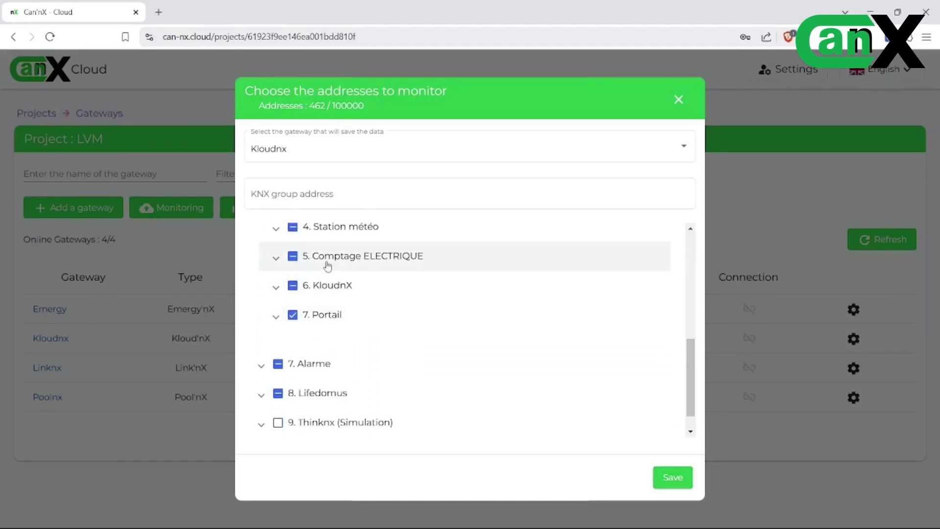
click(275, 258)
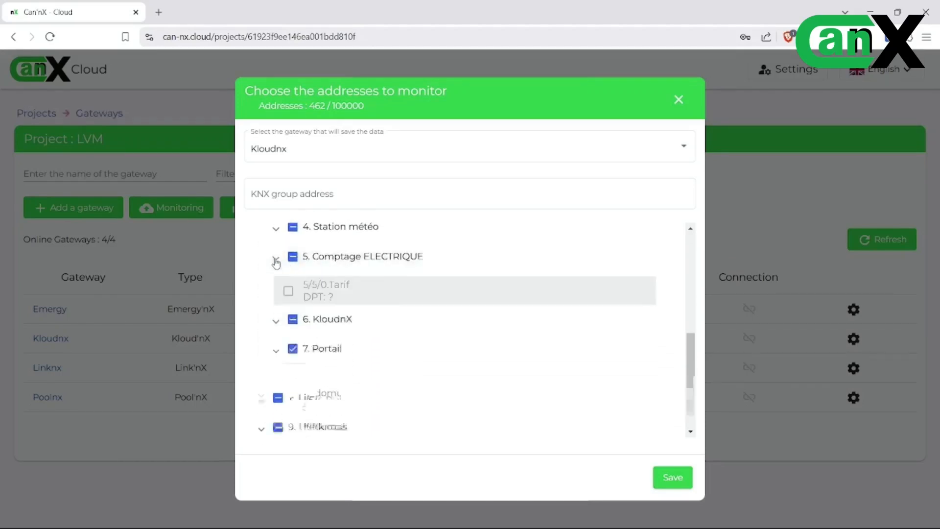
scroll(380, 327, down, 10)
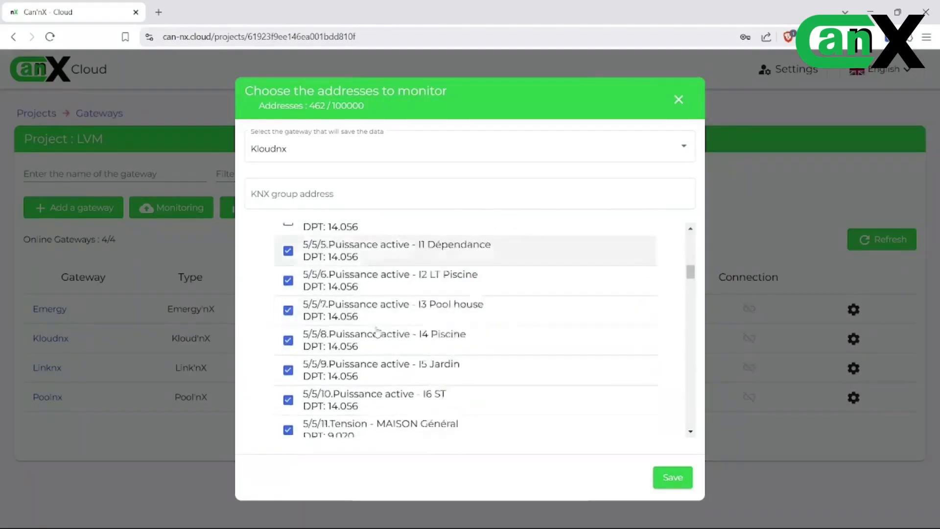
scroll(376, 332, down, 20)
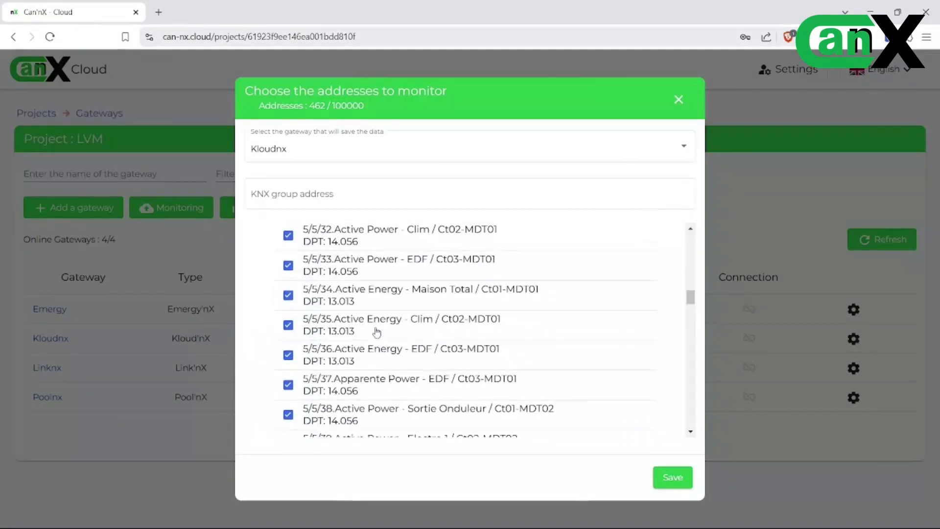
click(671, 478)
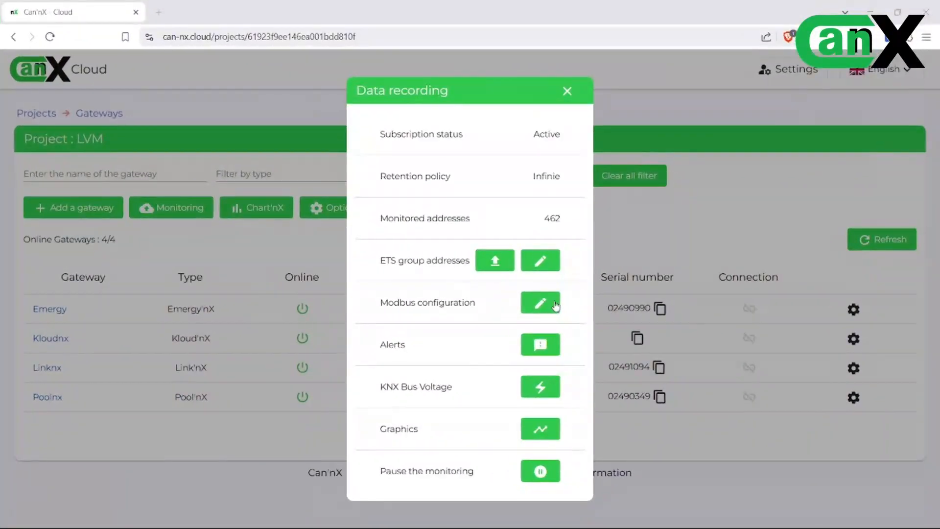
Open the Modbus configuration from the project's data recording settings.
drag(364, 305, 489, 304)
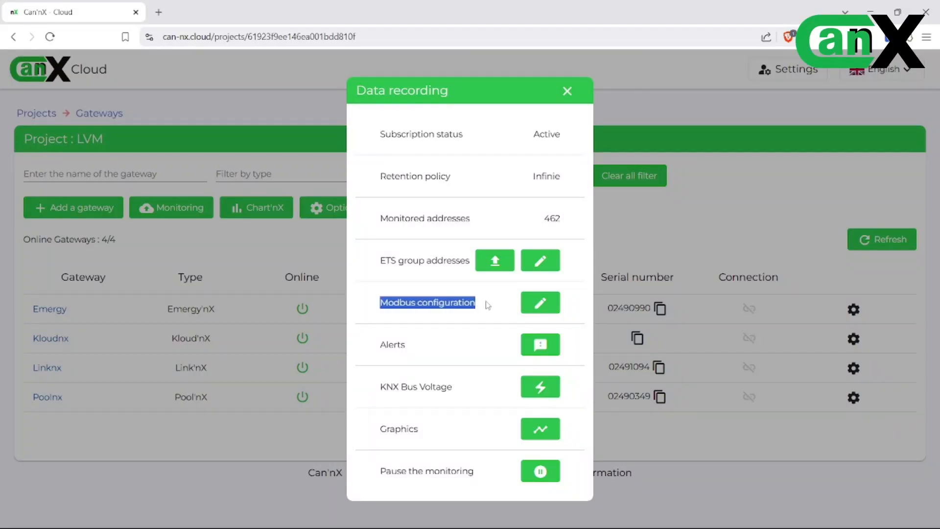
click(489, 305)
click(531, 307)
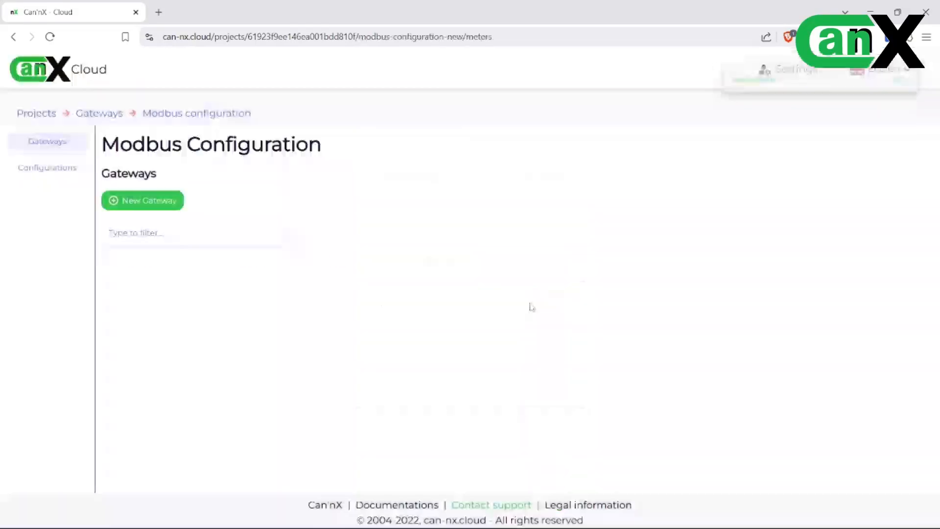
Start a new Modbus gateway network named zone1 with IP address 192.168.121.65.
click(160, 202)
click(590, 196)
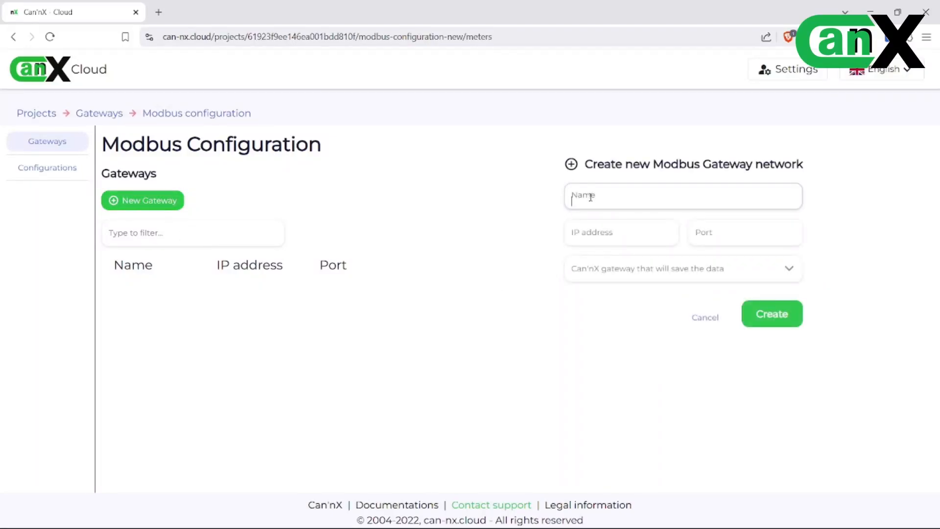
text(zone)
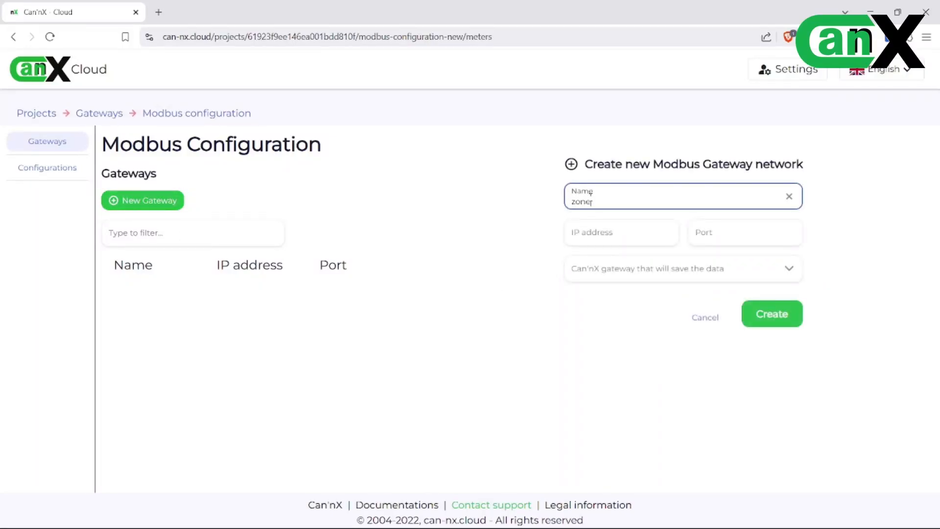
text(1)
key(Tab)
text(19)
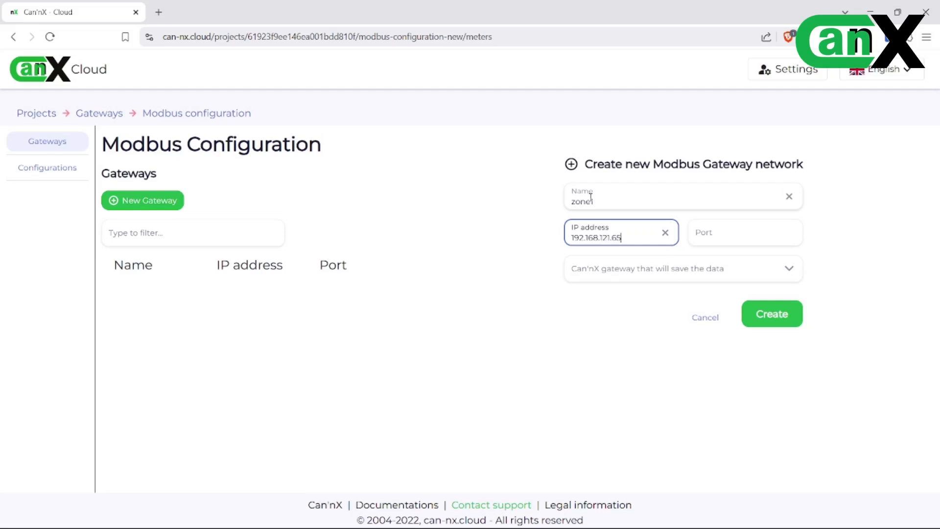
Set the gateway's port to 502, choose Kloudnx to save the data, and create the gateway.
click(726, 232)
text(5)
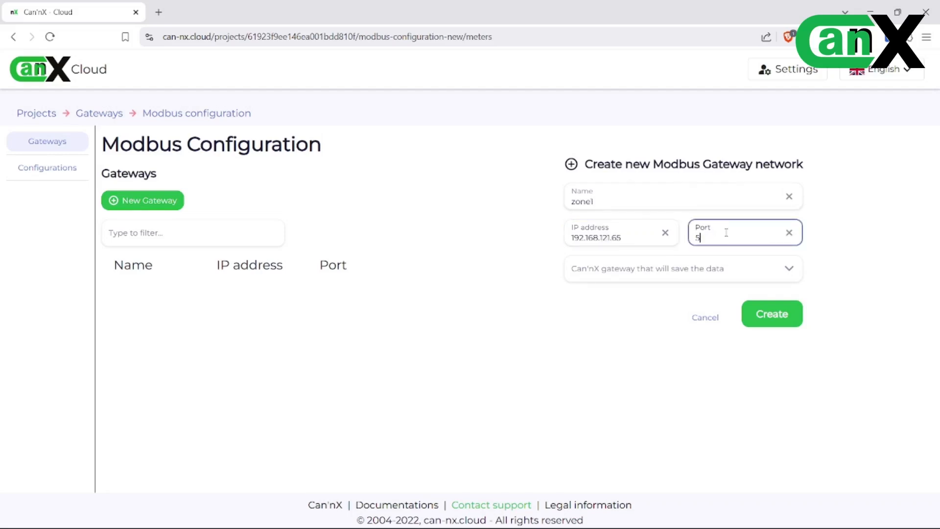
text(02)
click(695, 270)
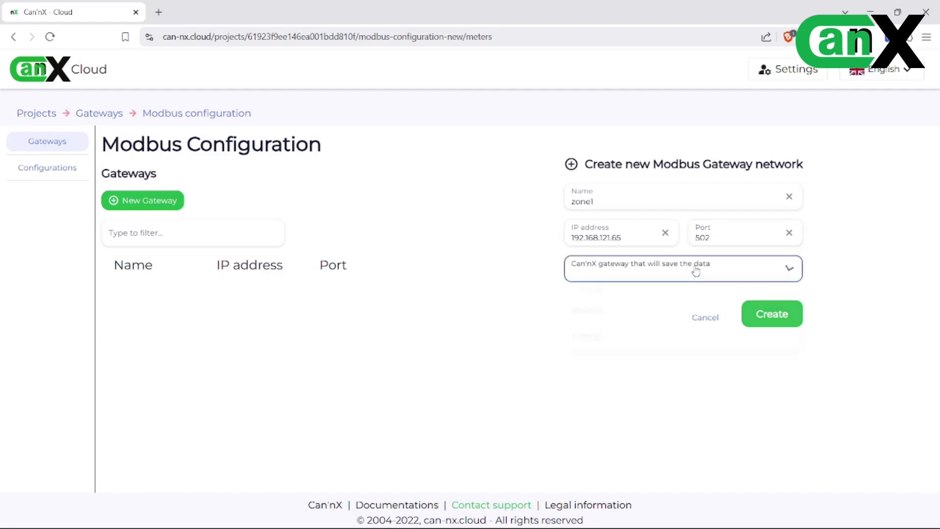
click(592, 317)
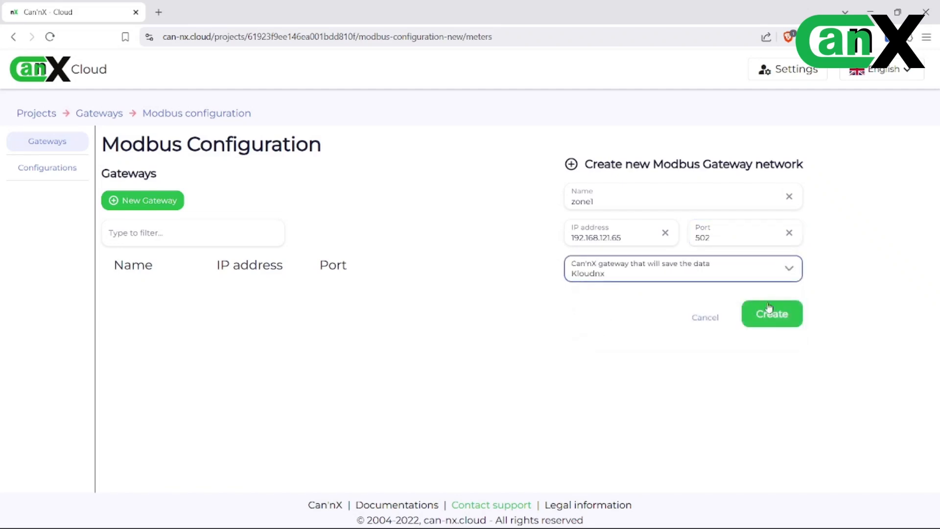
click(789, 312)
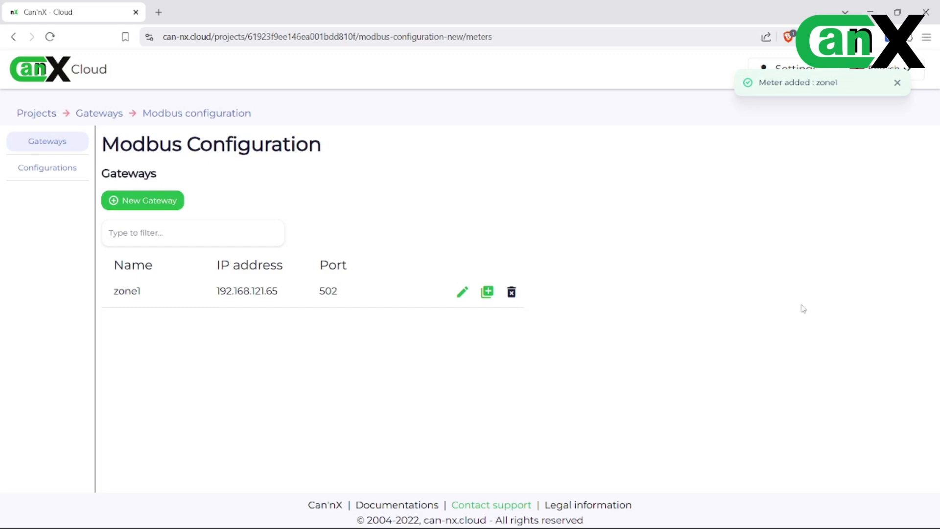
Start a new Modbus configuration for the zone1 meter and name it config 1.
click(61, 171)
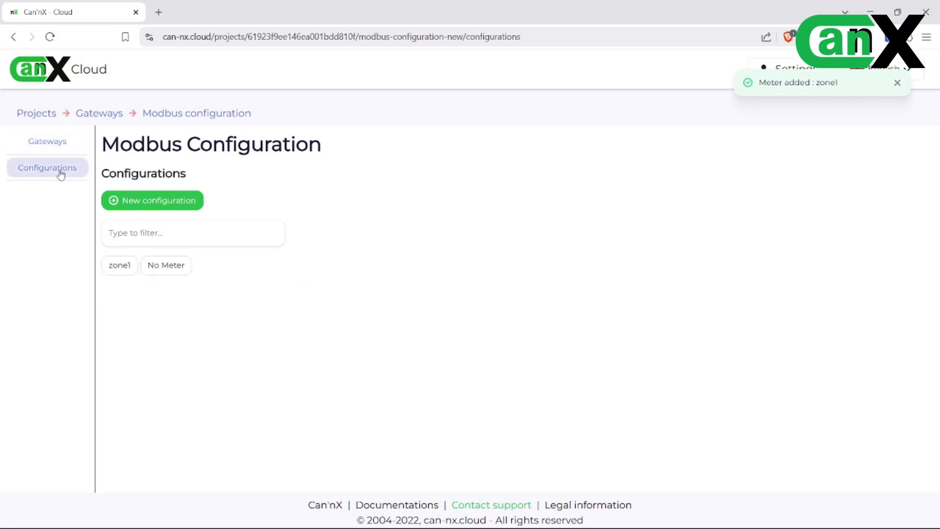
click(173, 202)
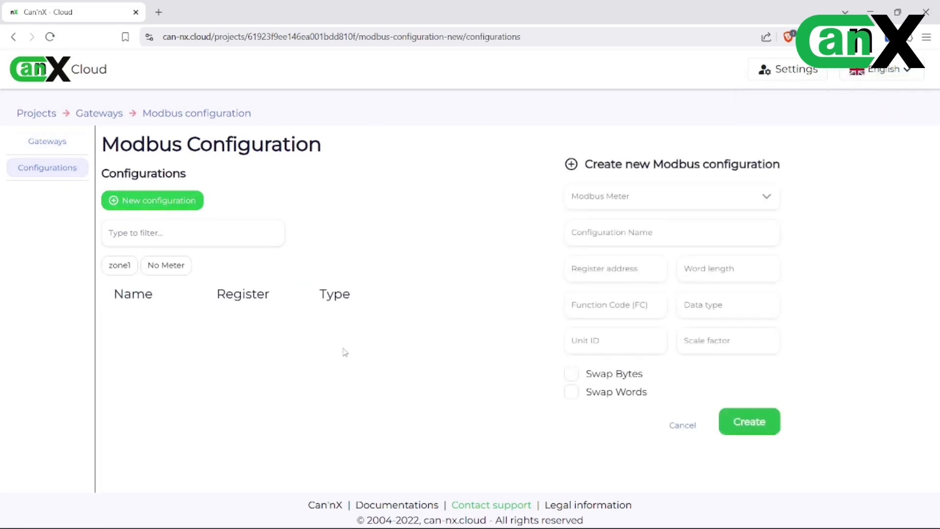
click(616, 205)
click(588, 244)
click(597, 233)
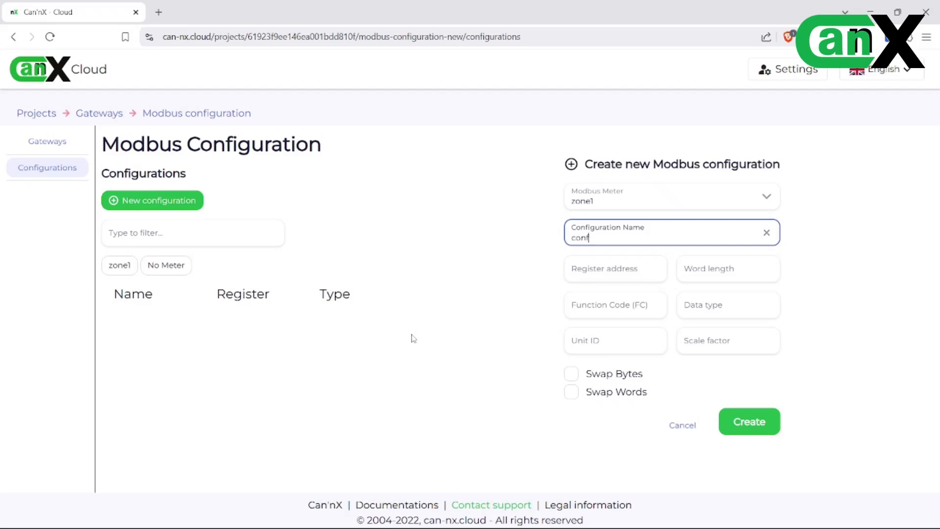
text(config 1)
key(Tab)
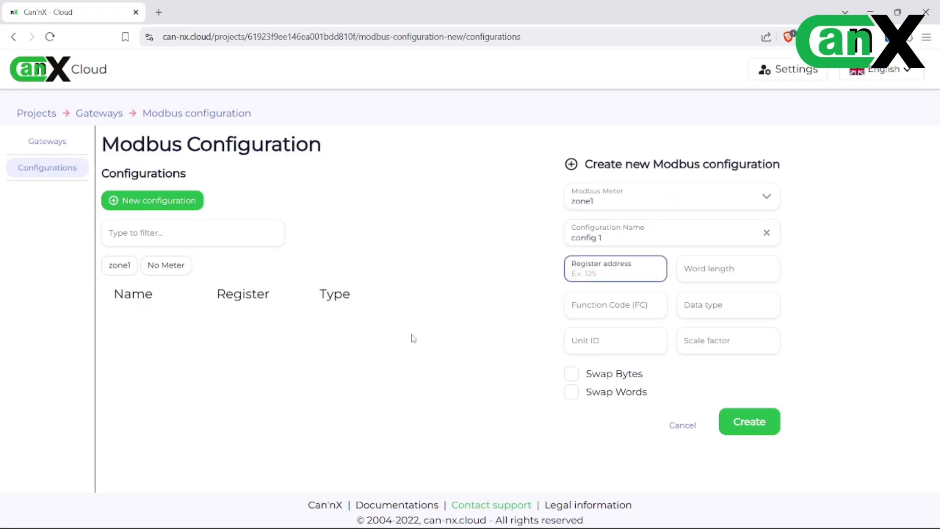
Set the Modbus configuration's register address to 45099, word length to 2, and function code to 3.
text(4509)
key(Tab)
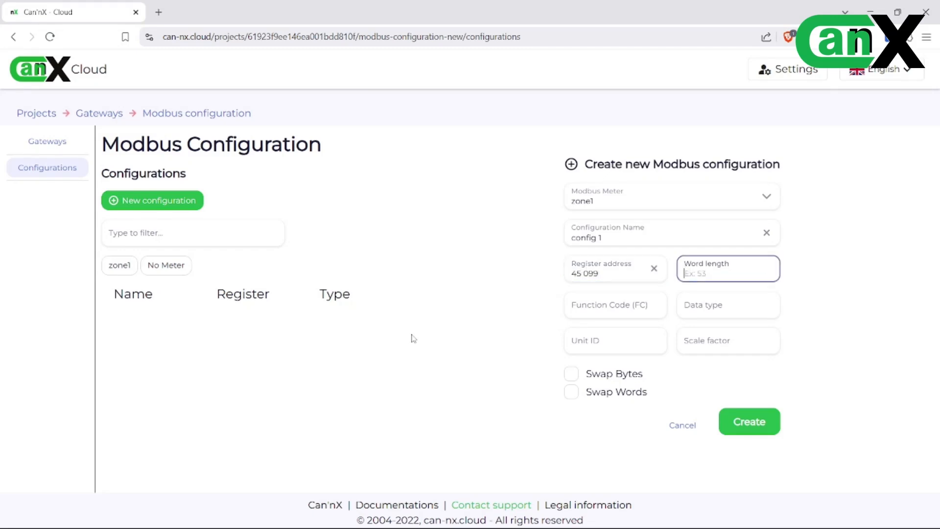
text(2)
key(Tab)
text(3)
key(Tab)
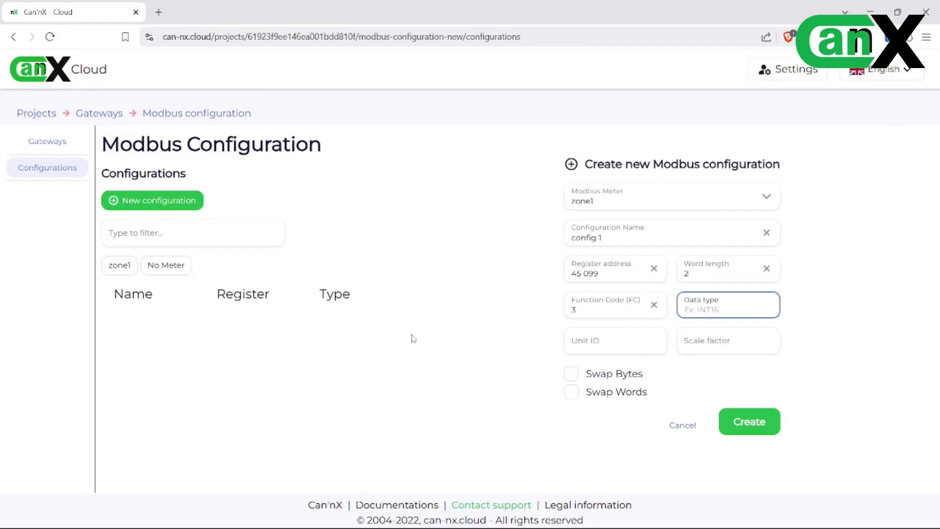
Choose the FLOAT32 data type, set unit ID to 6 and scale factor to 1, and create the configuration.
text(flo)
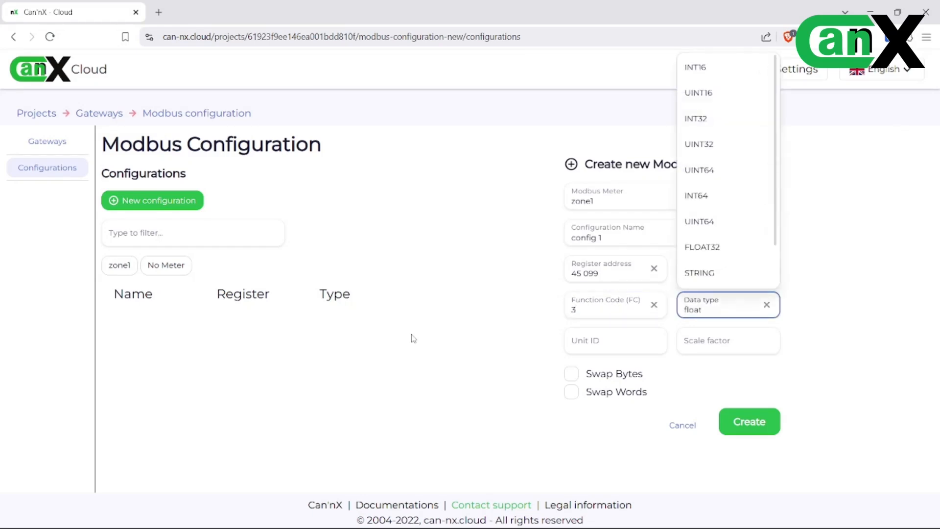
text(at)
click(727, 246)
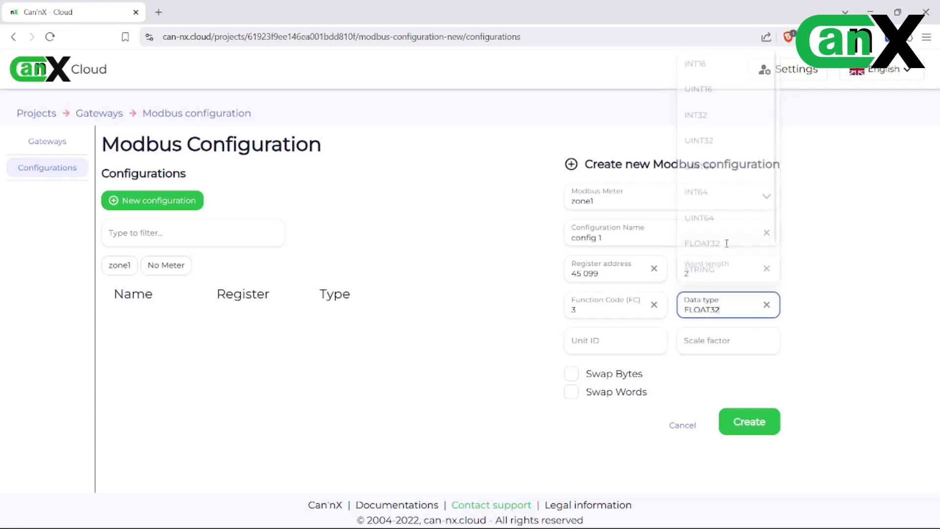
click(598, 351)
text(6)
key(Tab)
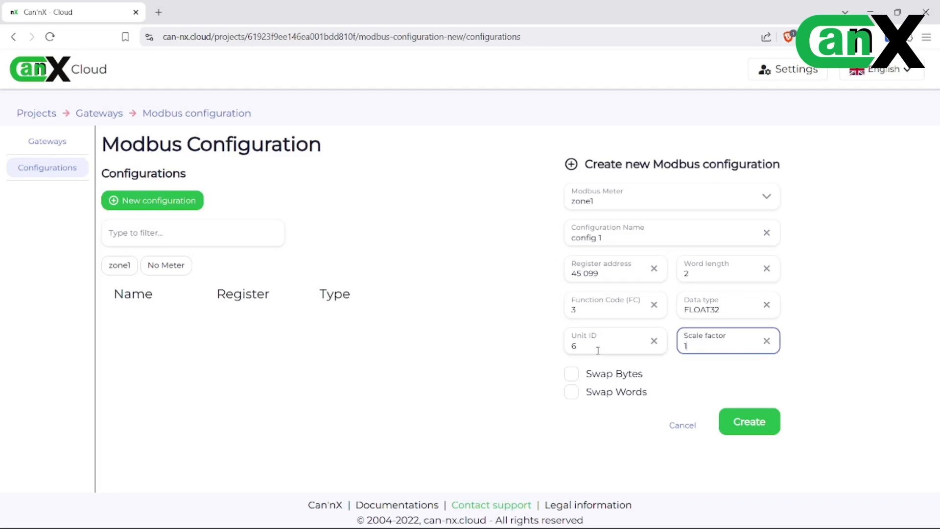
text(1)
click(750, 422)
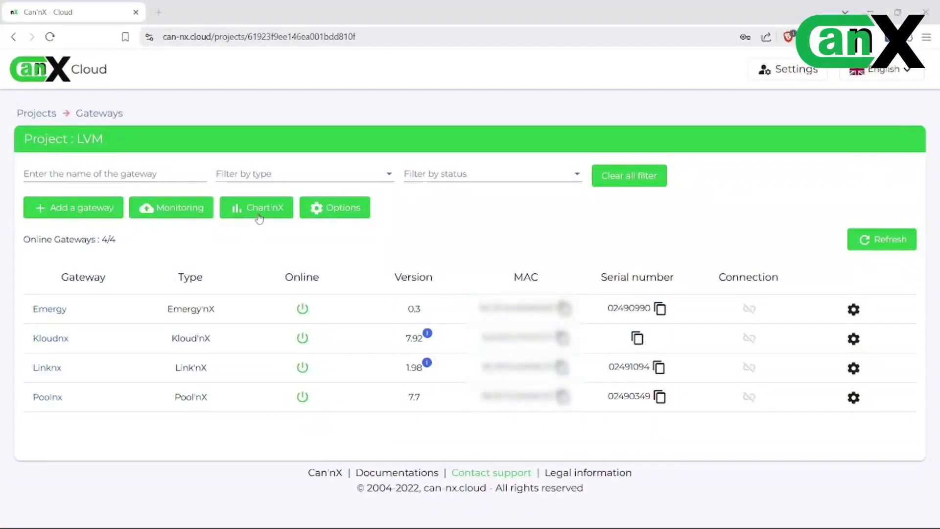
Open the existing LVM dashboard in the Chart'nX generator from the project's gateway page.
click(259, 218)
mouse_move(264, 244)
mouse_move(267, 271)
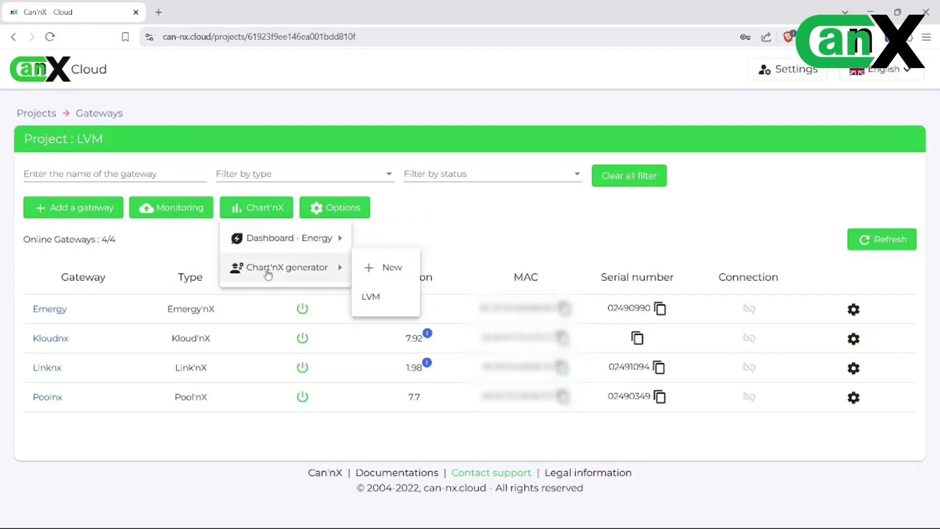
click(371, 298)
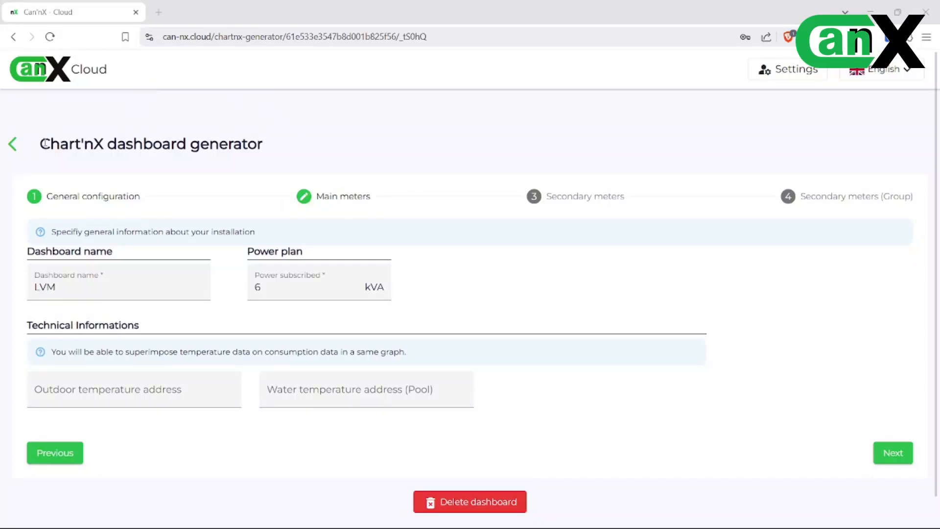
Review the dashboard's general configuration, including its name, power plan, and technical information on superimposing temperature data.
drag(40, 144, 269, 149)
click(284, 146)
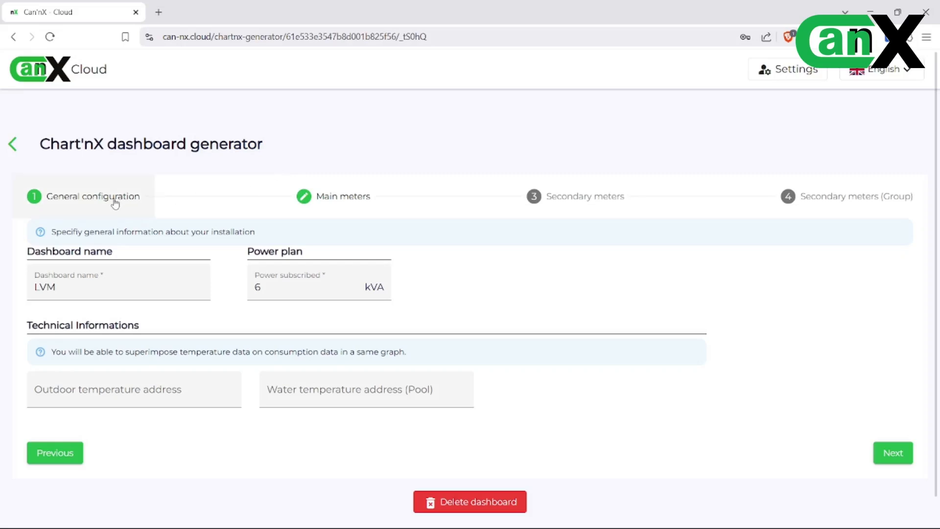
drag(53, 231, 265, 236)
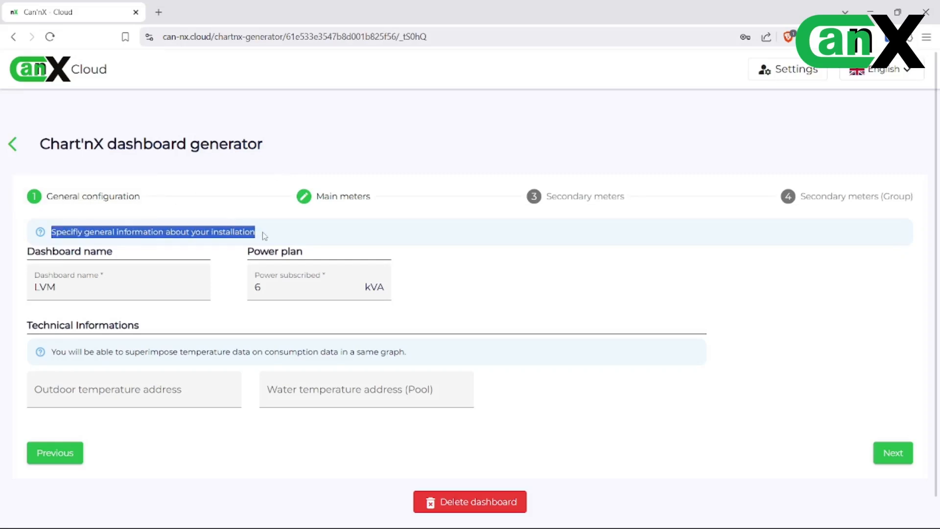
click(262, 234)
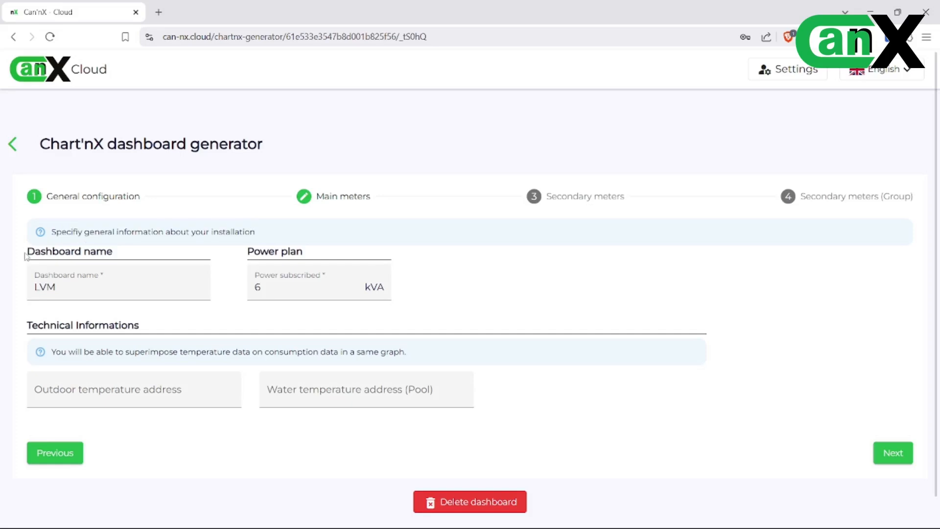
click(72, 286)
click(244, 260)
drag(27, 327, 157, 325)
click(61, 347)
drag(52, 351, 414, 354)
click(450, 353)
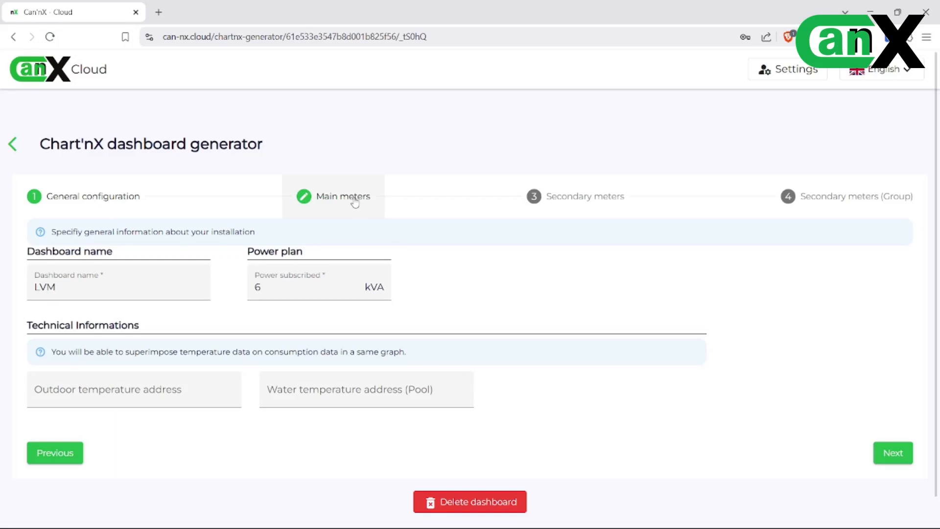
Advance to the main meters and review the general, PV, battery, and grid meter settings.
click(885, 452)
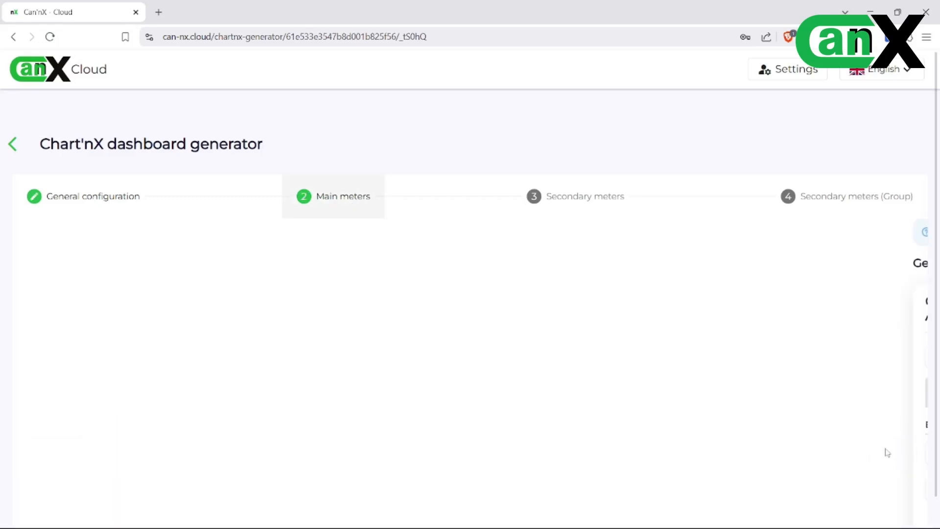
scroll(210, 354, down, 3)
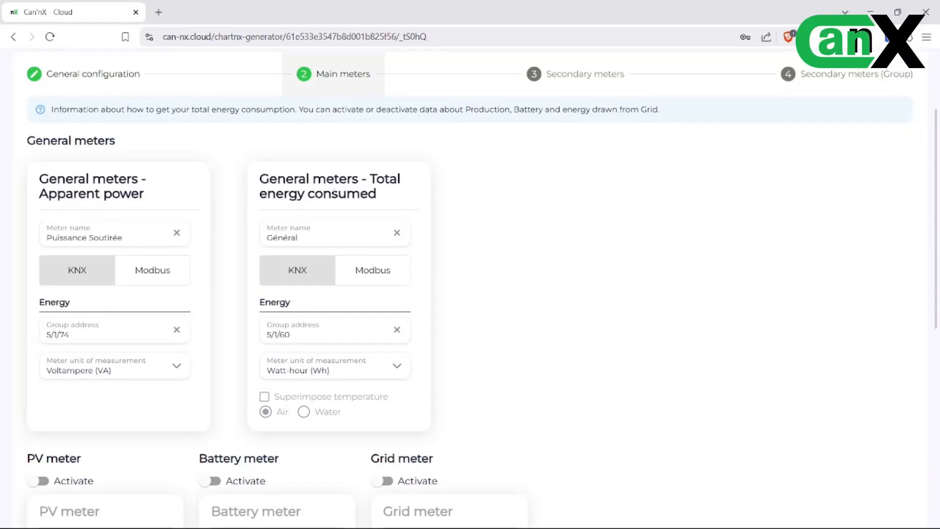
scroll(459, 292, down, 4)
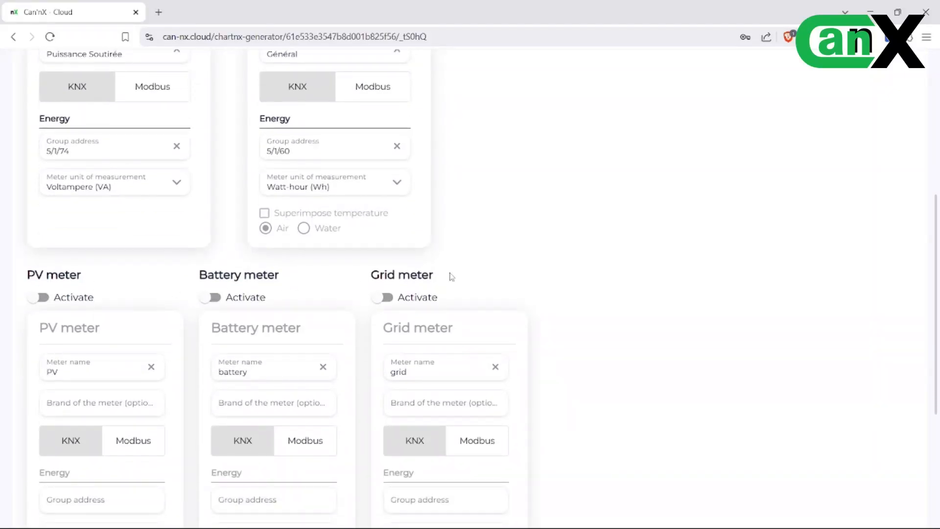
scroll(452, 277, up, 6)
drag(52, 232, 664, 232)
click(590, 315)
scroll(568, 325, down, 3)
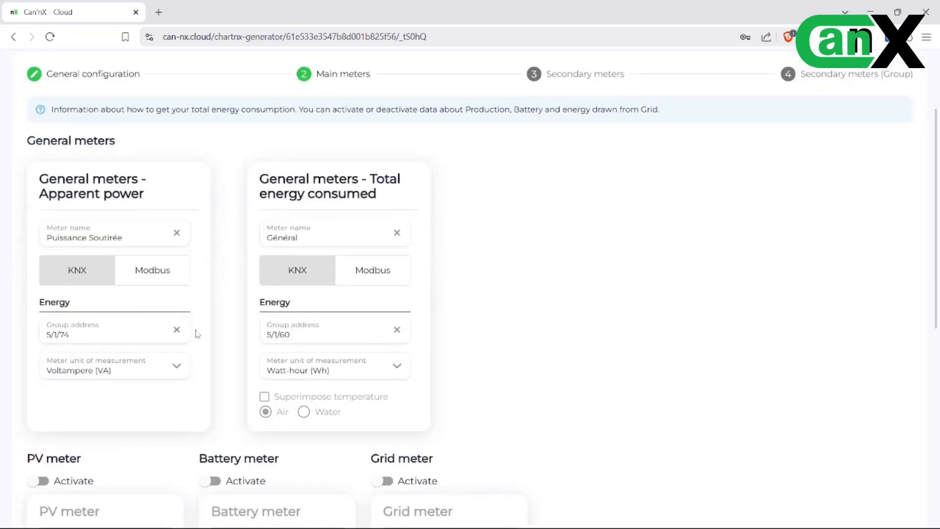
Compare the Modbus and KNX options of the apparent power meter and browse its available group addresses.
click(150, 276)
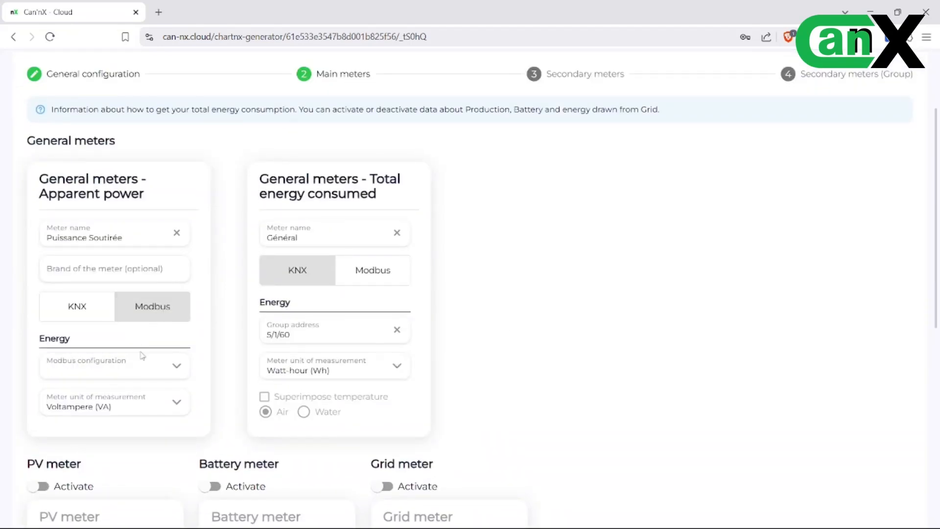
click(142, 369)
click(156, 372)
click(73, 317)
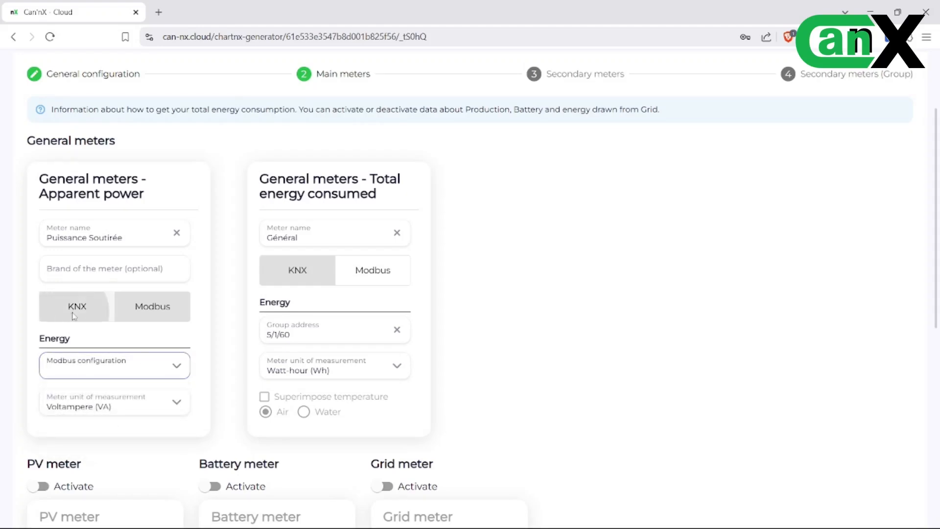
click(70, 329)
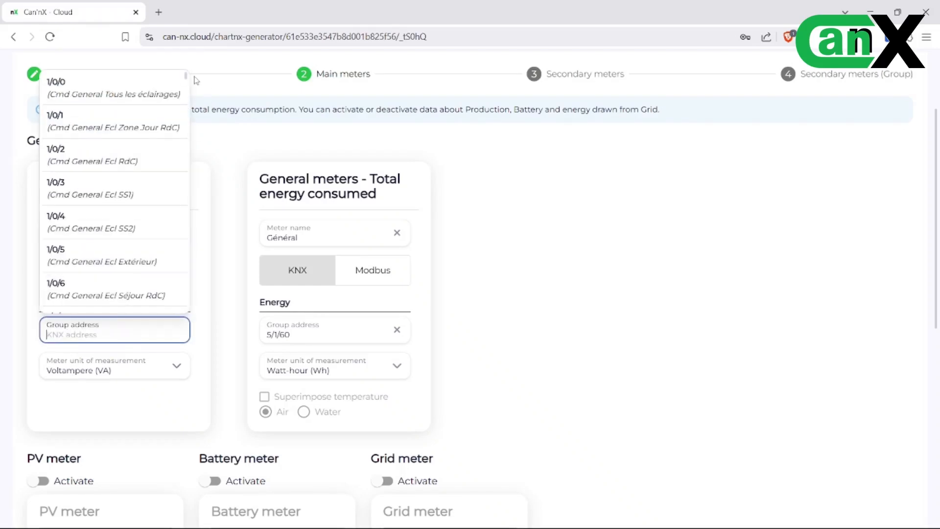
drag(186, 77, 182, 242)
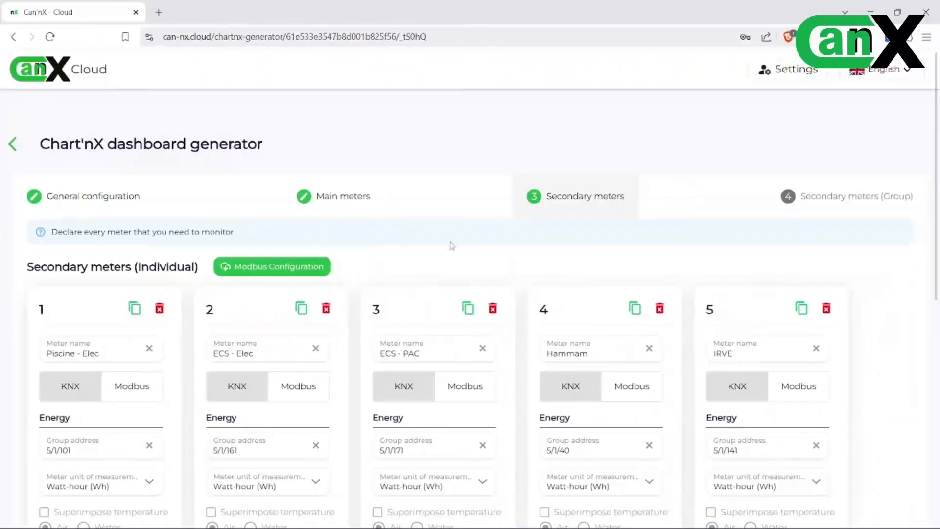
Review the individual secondary meters and preview the Modbus option of the Piscine - Elec meter before returning it to KNX.
scroll(448, 246, down, 3)
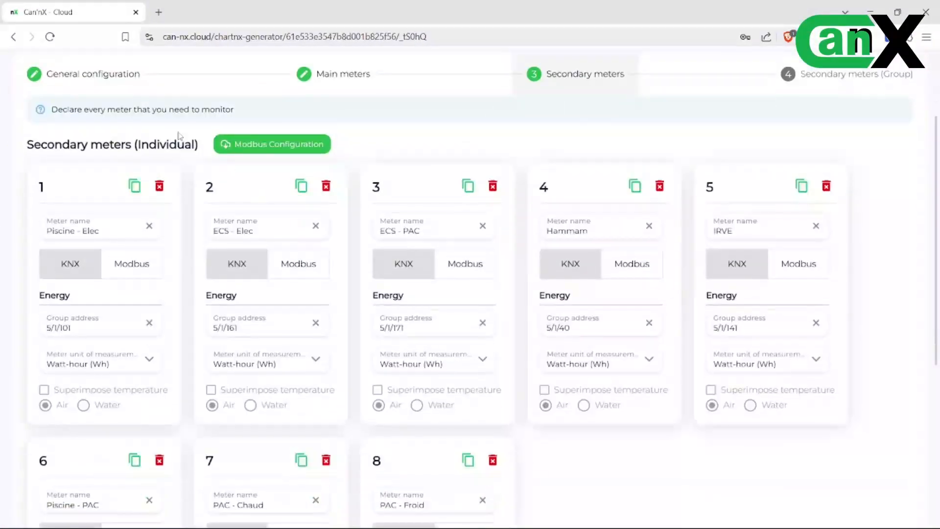
drag(208, 114, 245, 116)
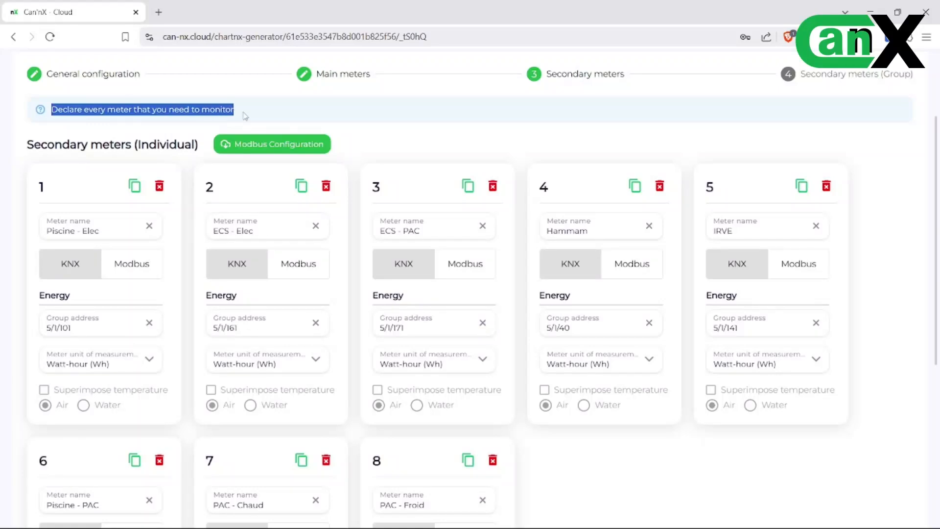
click(254, 112)
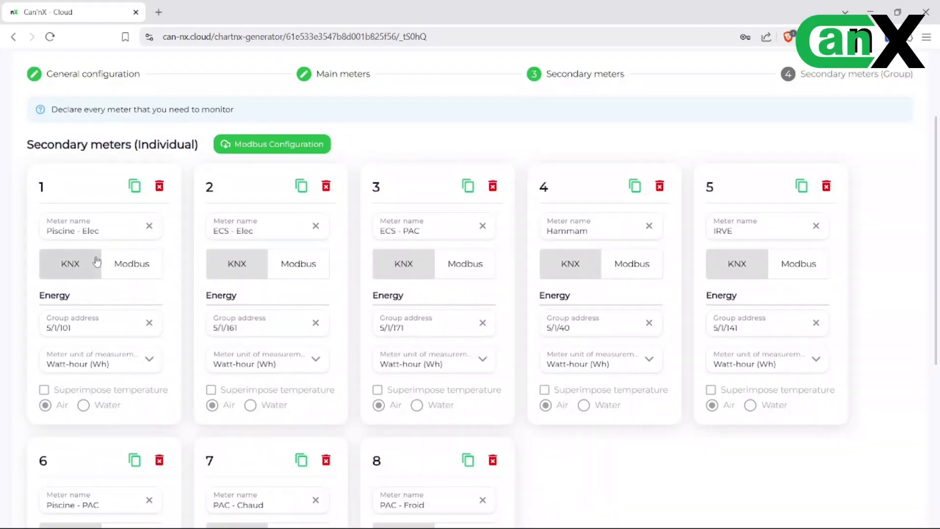
scroll(126, 196, down, 3)
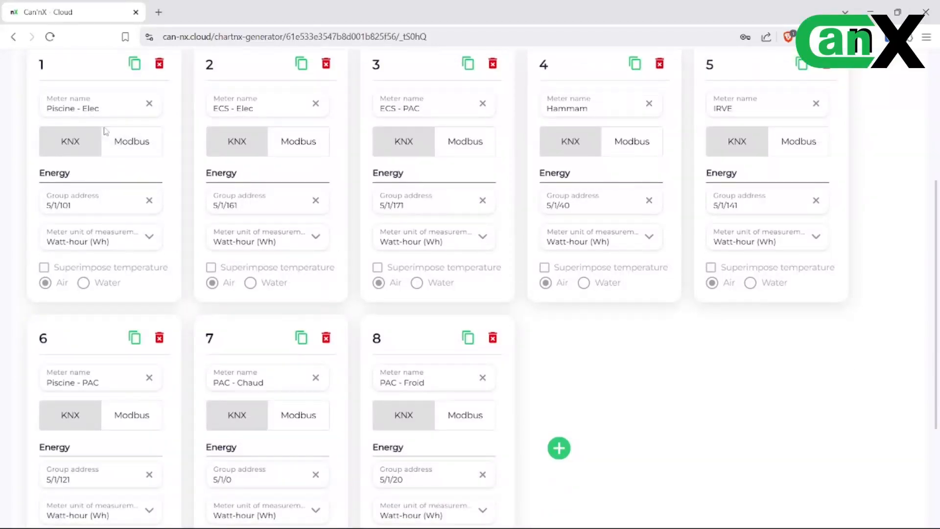
click(123, 143)
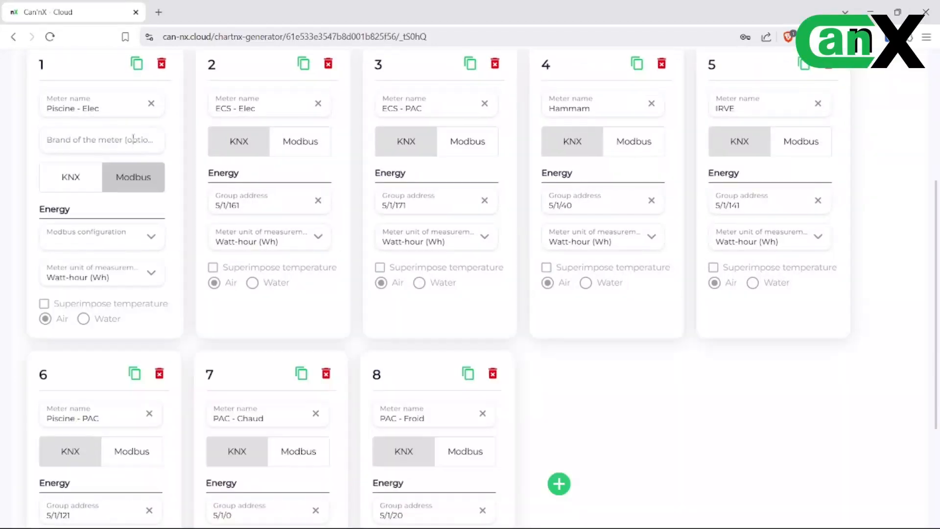
click(74, 177)
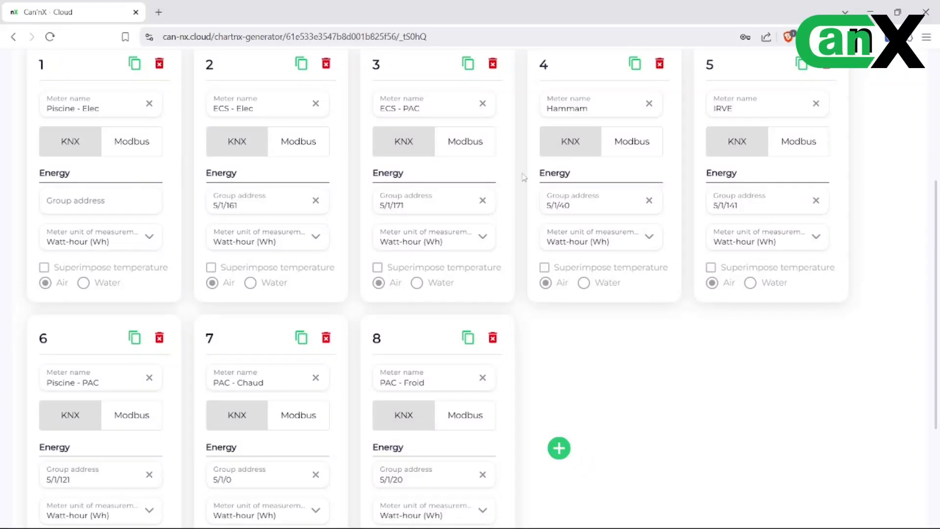
Set the KNX group address of the Piscine - Elec secondary meter to 5/1/124.
scroll(89, 205, up, 2)
click(91, 265)
click(135, 270)
drag(157, 285, 140, 472)
scroll(140, 473, down, 15)
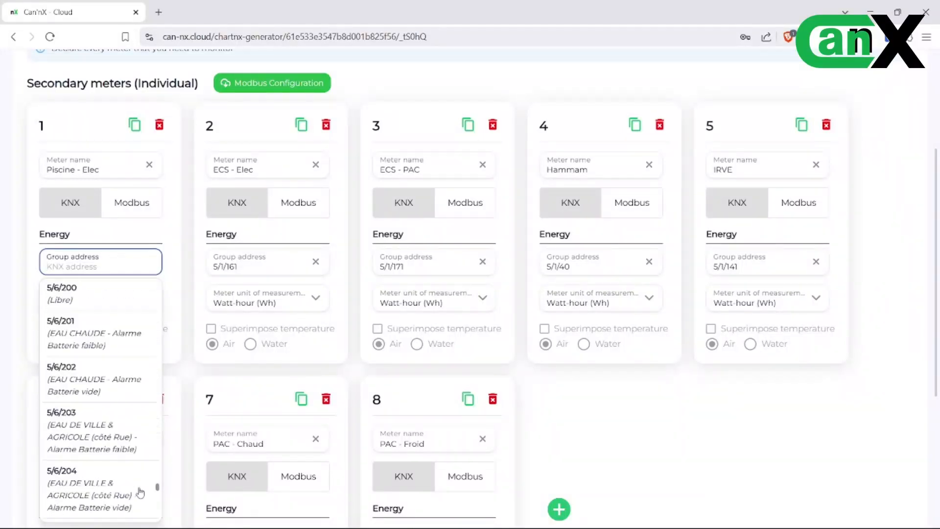
scroll(140, 492, down, 2)
scroll(141, 496, down, 10)
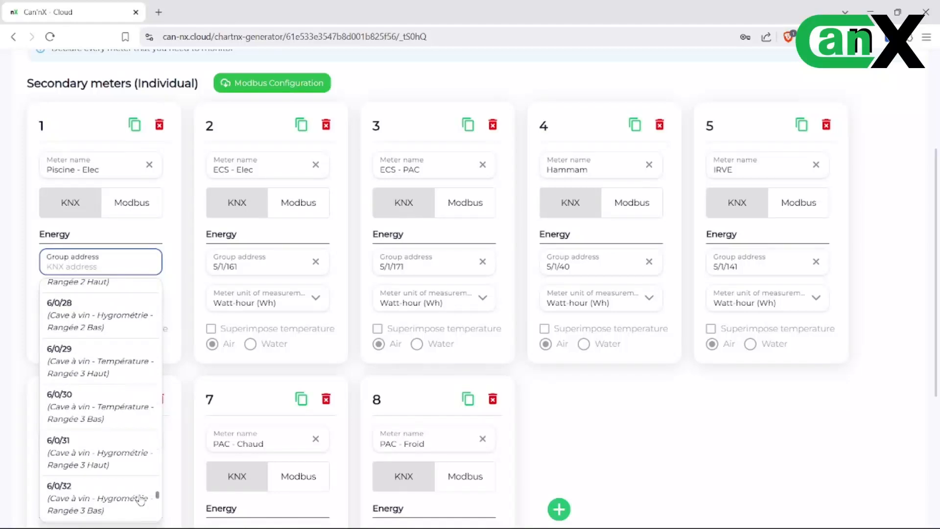
scroll(145, 489, up, 10)
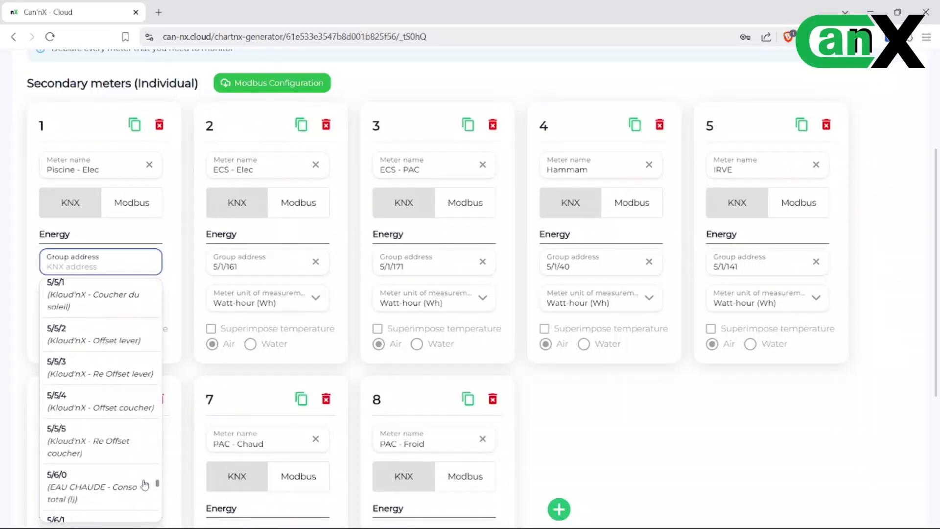
scroll(145, 483, up, 10)
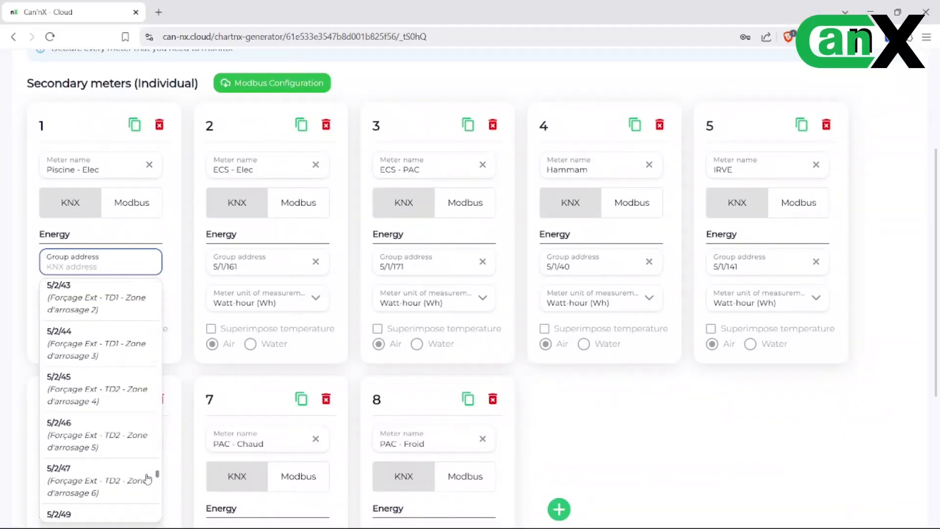
scroll(148, 471, up, 5)
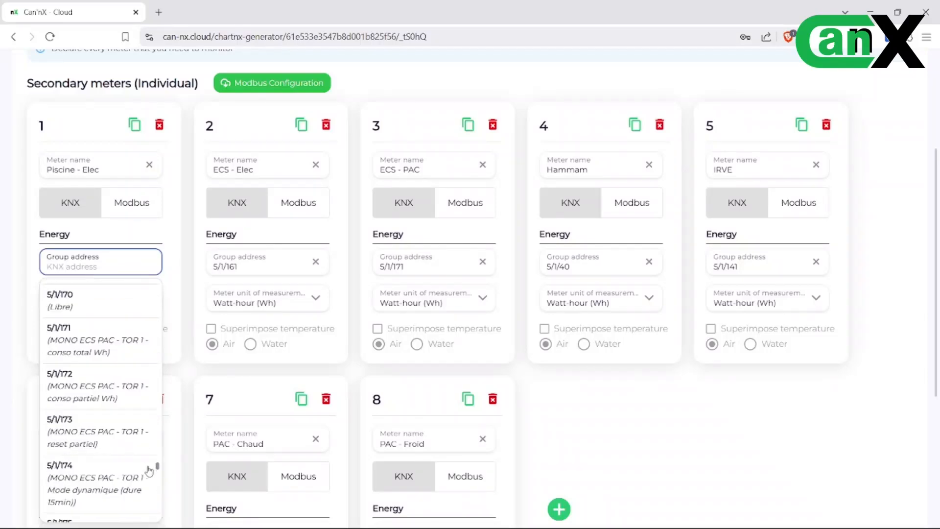
scroll(149, 470, up, 10)
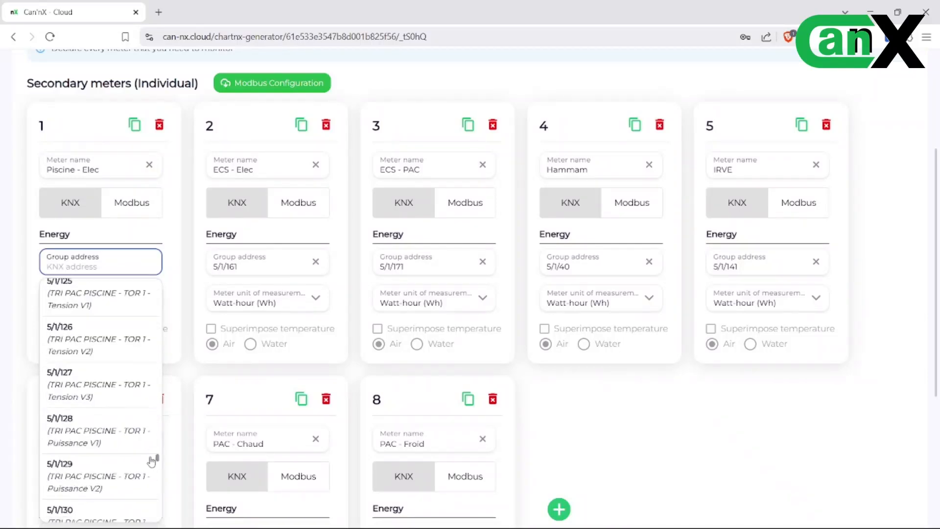
click(119, 351)
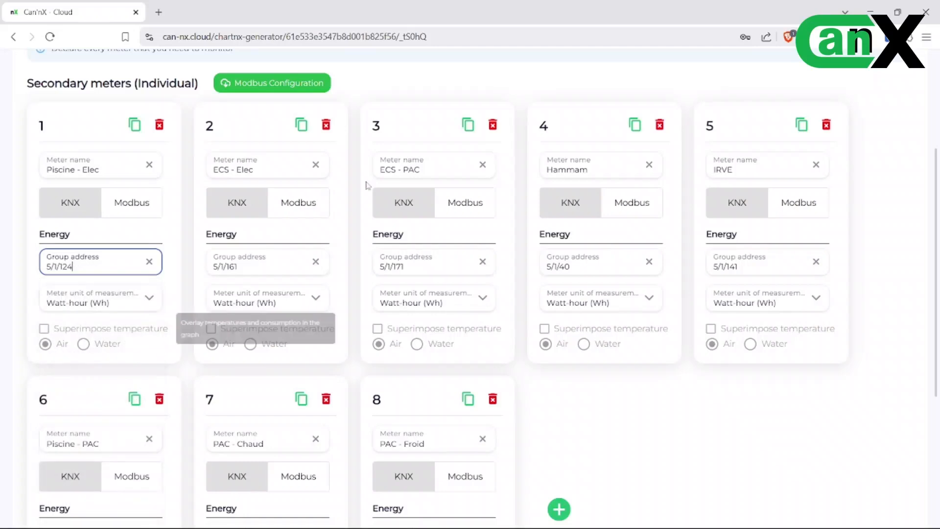
scroll(441, 367, down, 3)
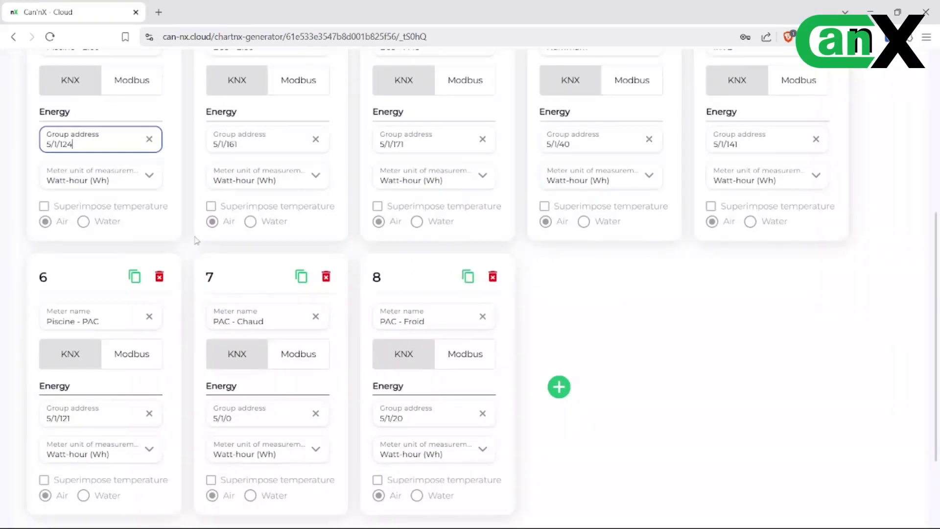
scroll(564, 371, down, 3)
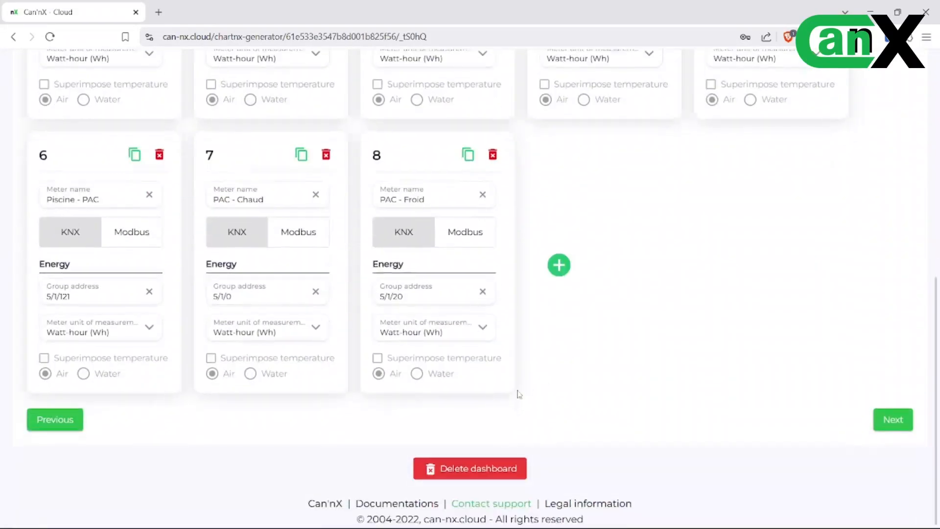
Advance to the secondary meter groups and read the explanation of how groups combine several meters.
click(893, 420)
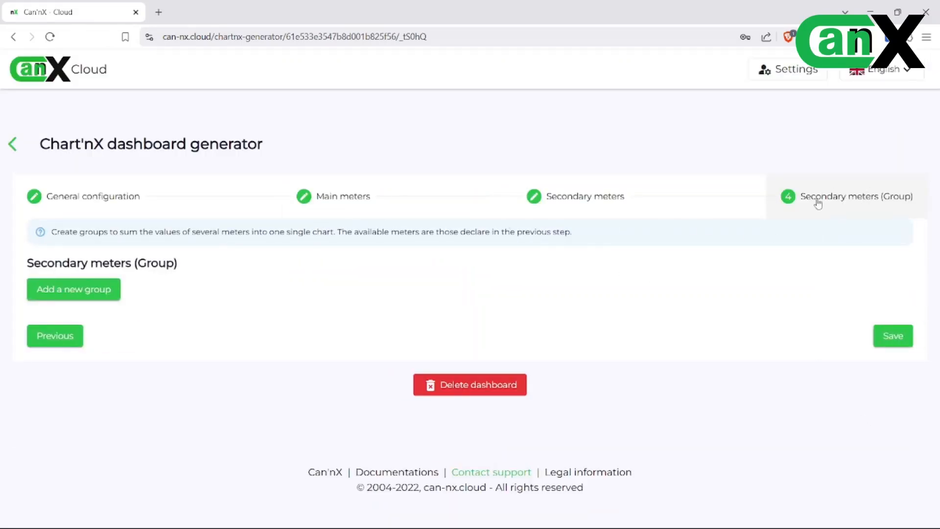
drag(54, 235, 582, 248)
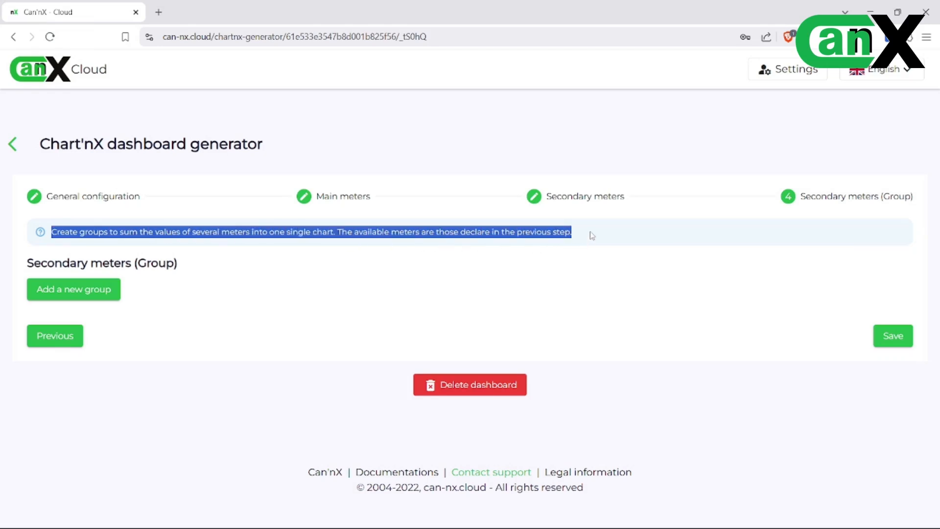
click(592, 235)
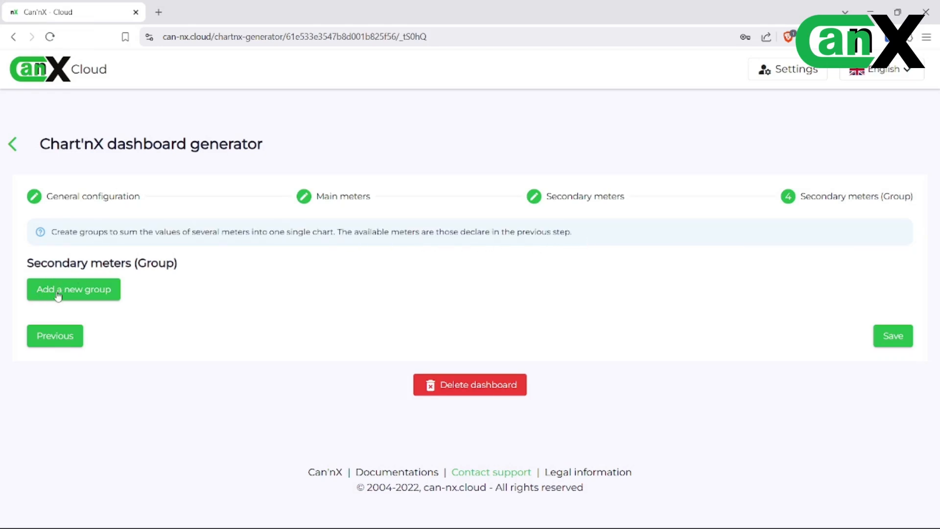
Start a new secondary meter group, review the available meters and the operation choices for Piscine - Elec, and cancel without saving.
click(73, 293)
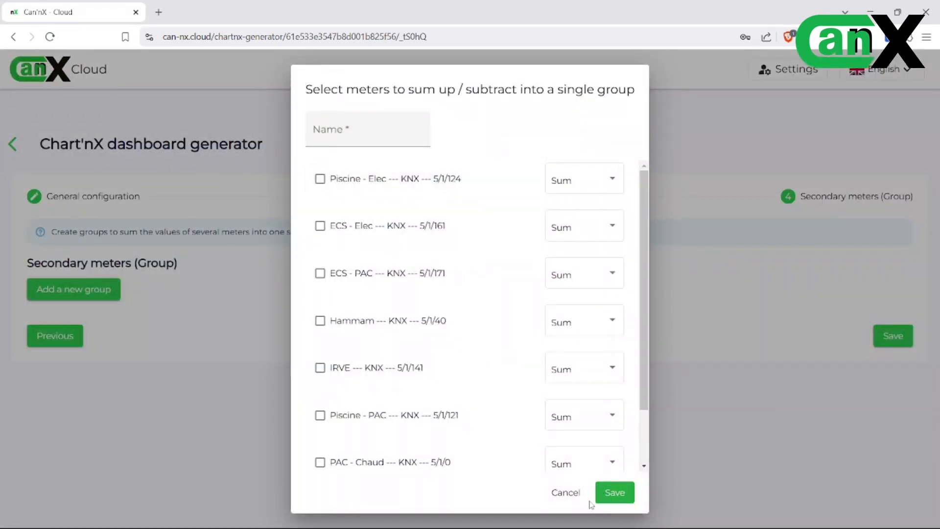
scroll(465, 343, down, 2)
scroll(490, 318, up, 2)
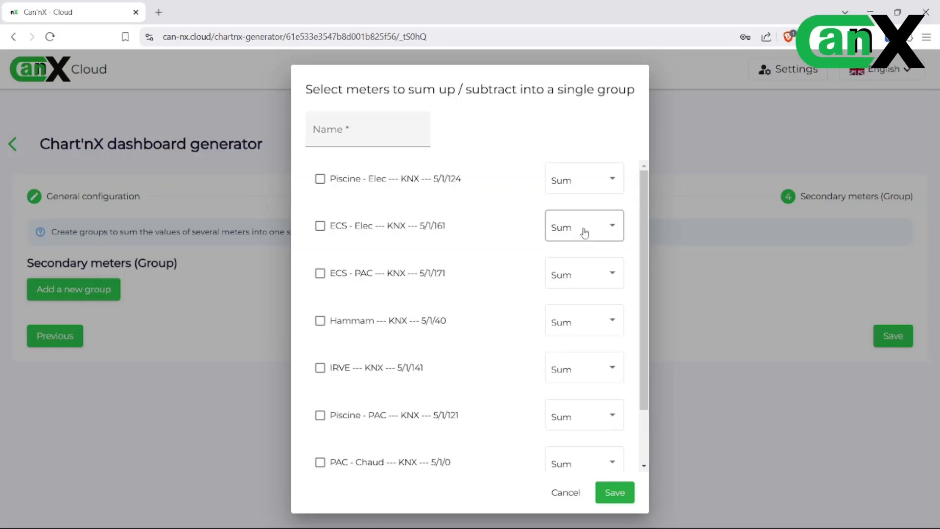
click(612, 182)
click(613, 186)
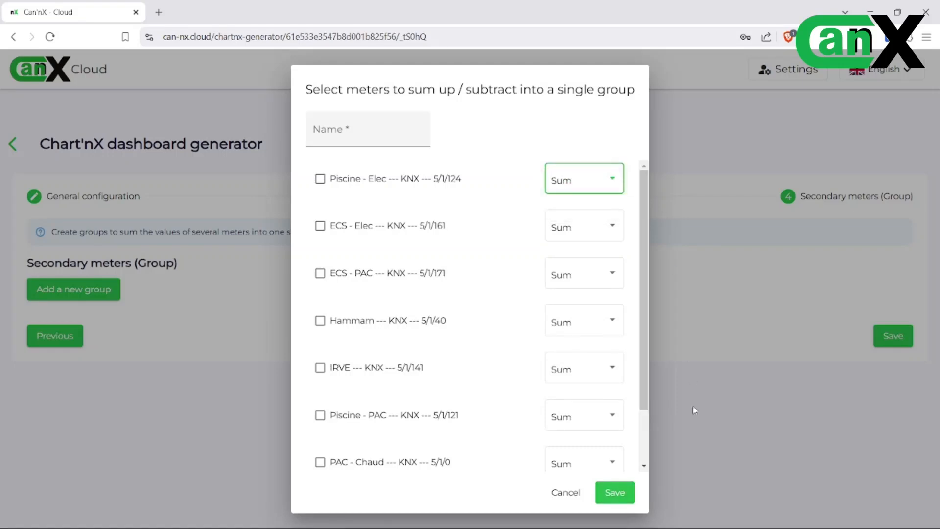
click(567, 493)
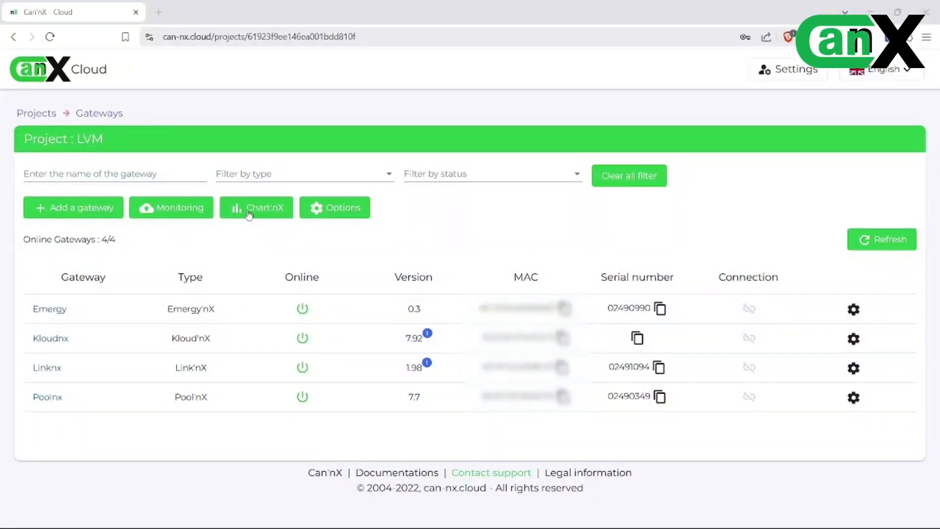
Open the LVM energy dashboard in Chart'nX from the project's gateways page.
click(249, 214)
mouse_move(266, 240)
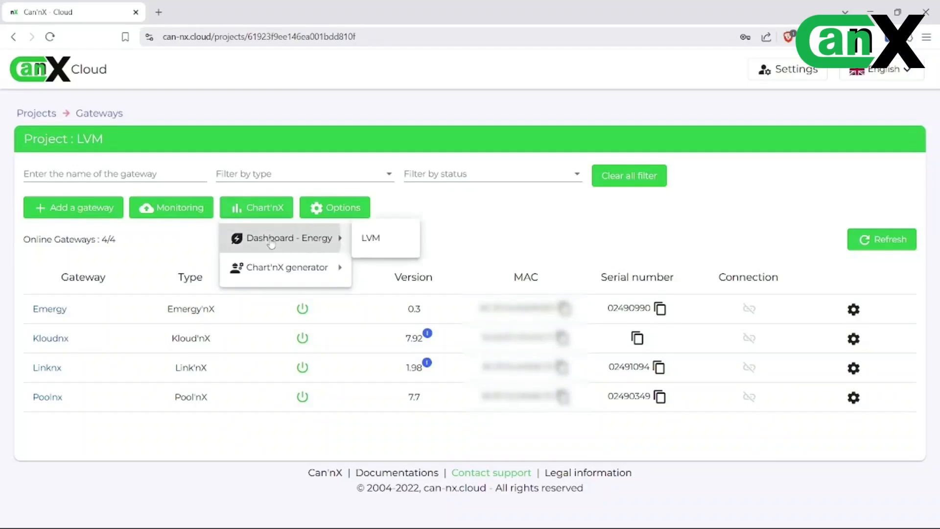
click(373, 240)
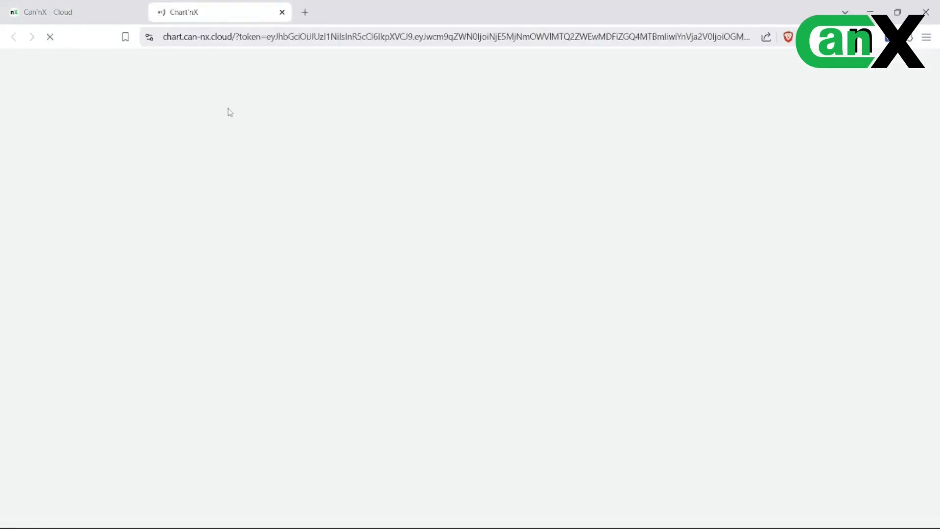